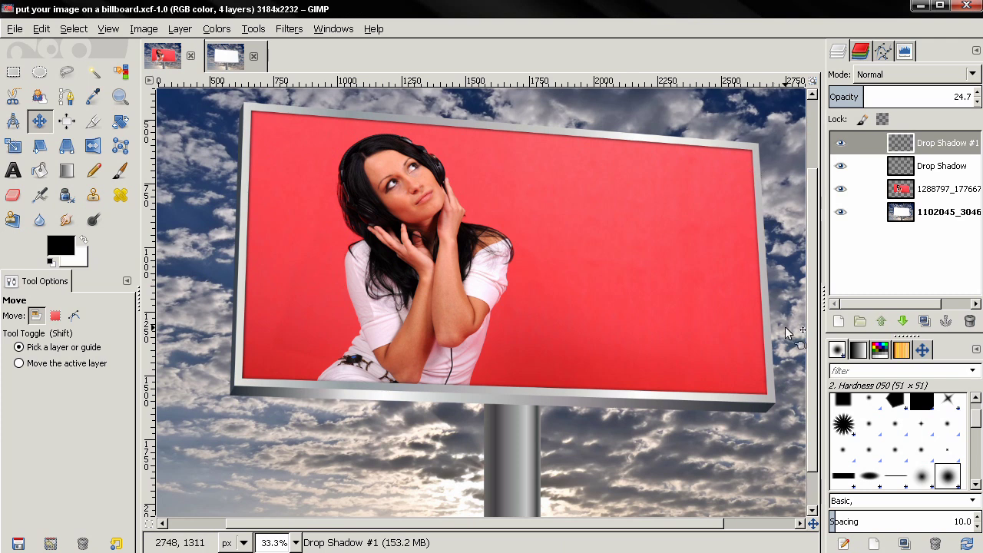
# Step: Switch to the billboard image and make the woman's photo layer visible and selected
pyautogui.click(224, 56)
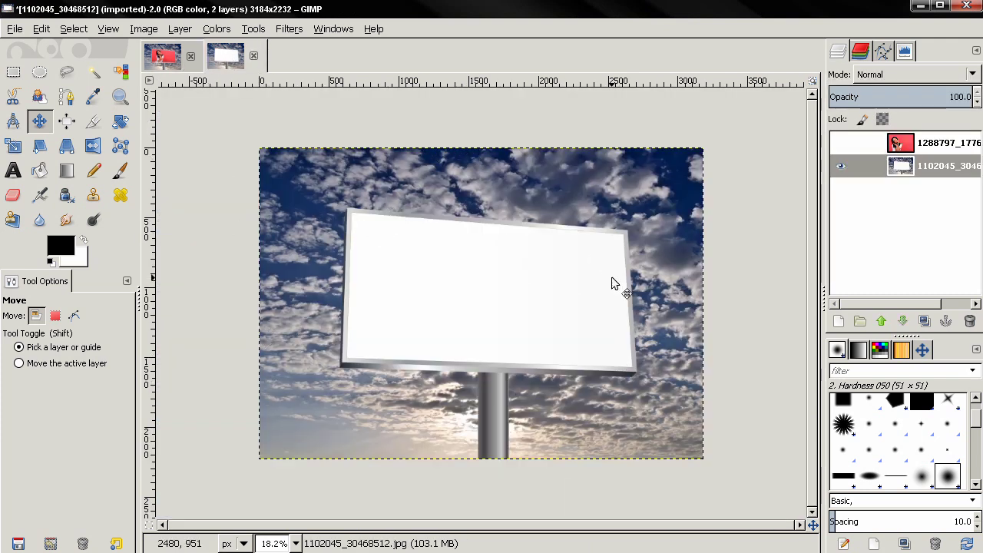
pyautogui.click(873, 147)
pyautogui.click(841, 142)
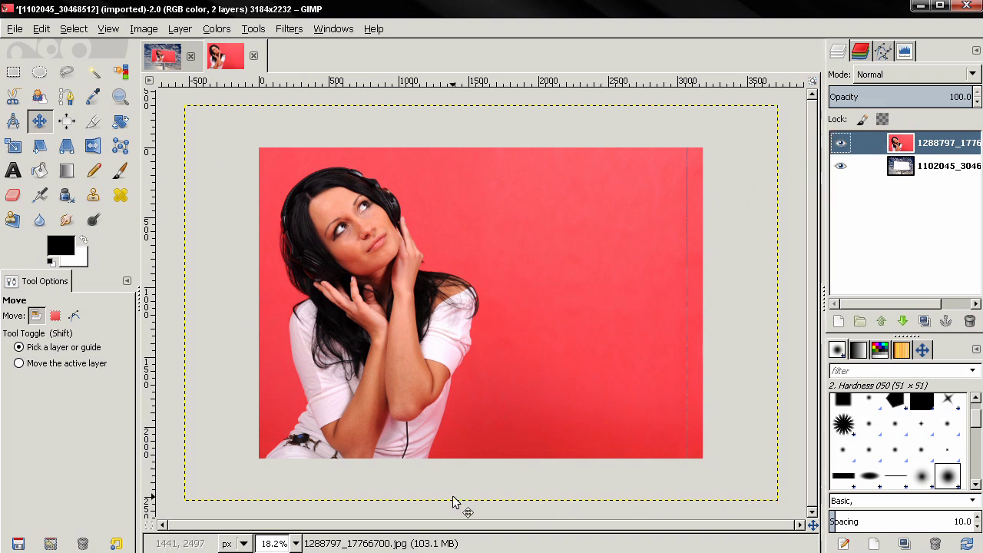
pyautogui.click(840, 143)
pyautogui.click(840, 143)
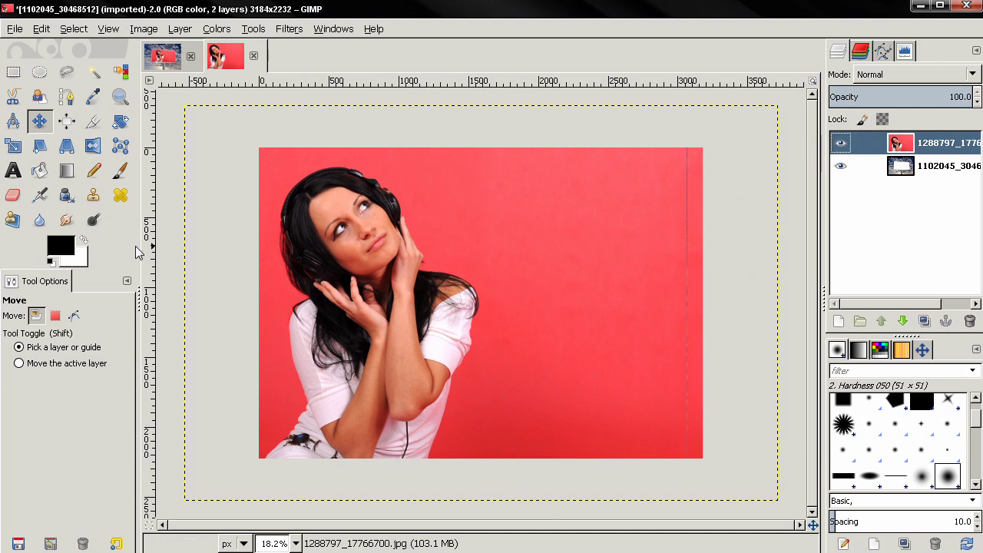
# Step: Scale the photo layer with linked proportions to width 2000 px (2000 × 1331)
pyautogui.click(14, 146)
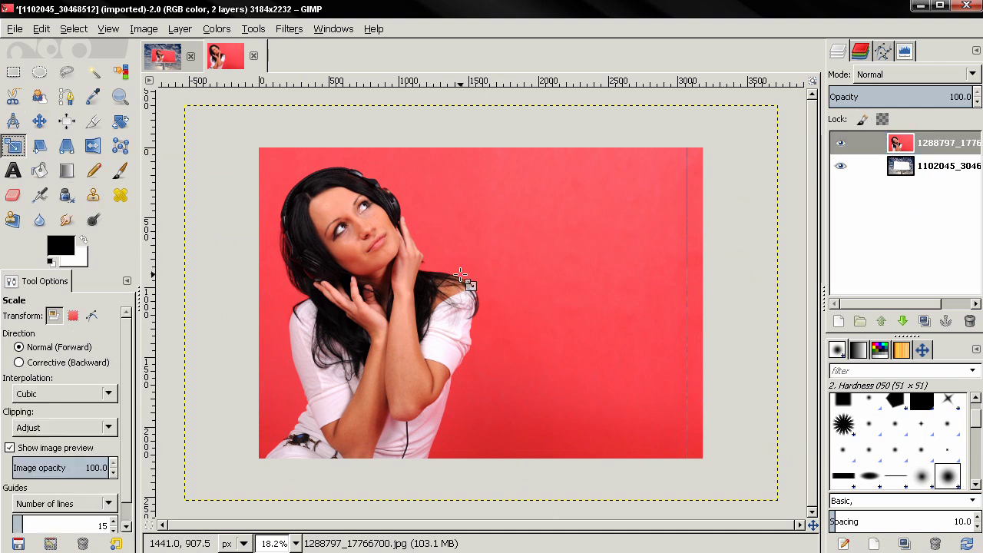
pyautogui.click(529, 285)
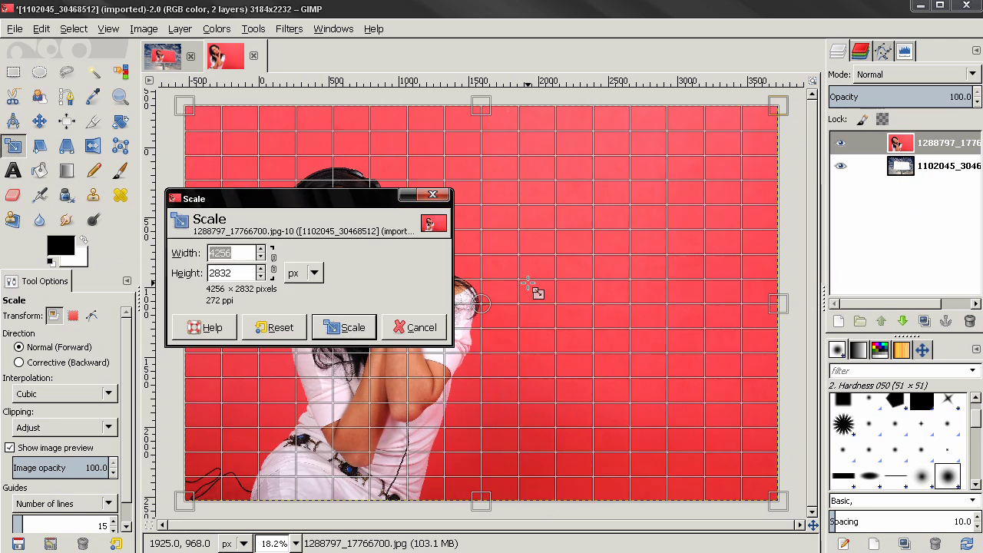
pyautogui.click(272, 263)
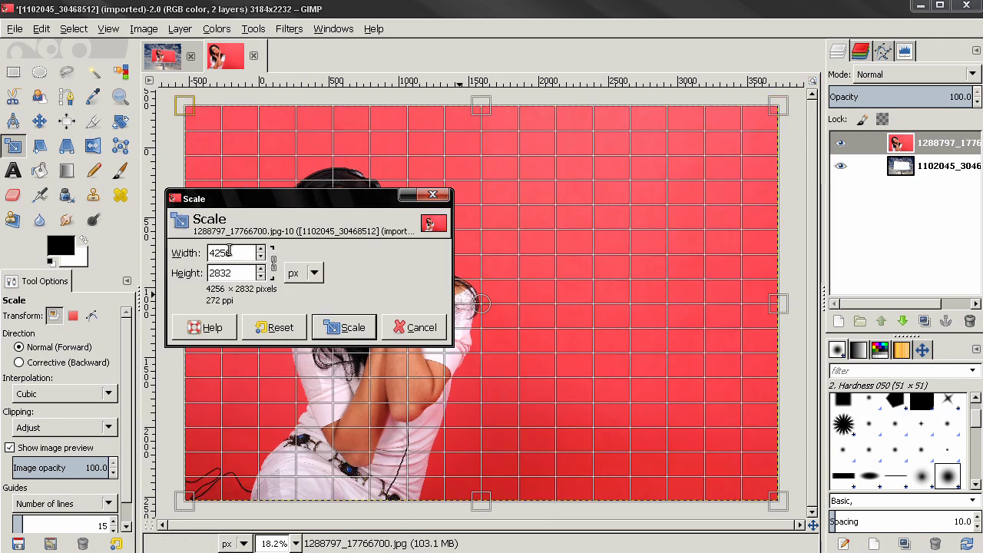
pyautogui.press('Tab')
pyautogui.click(214, 273)
pyautogui.write('2000')
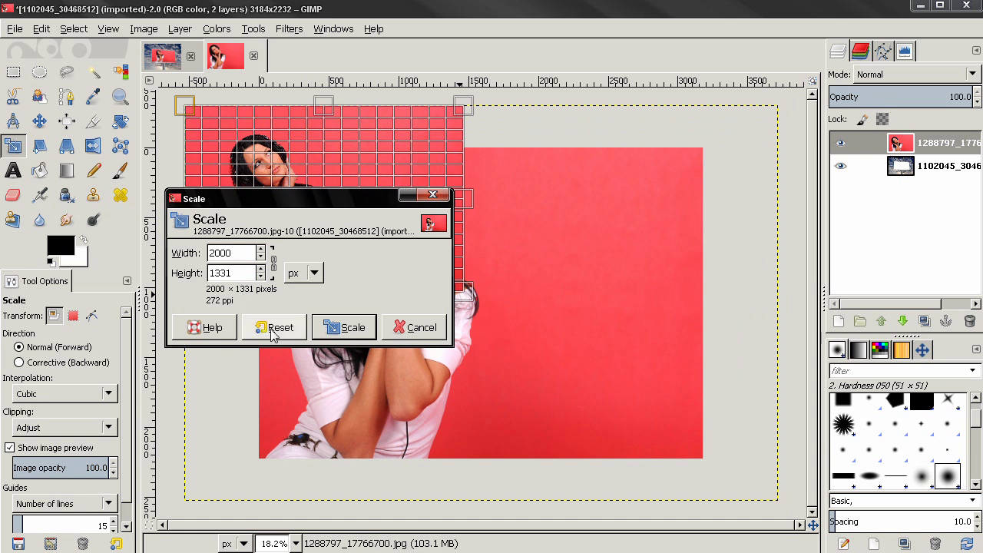
pyautogui.click(321, 328)
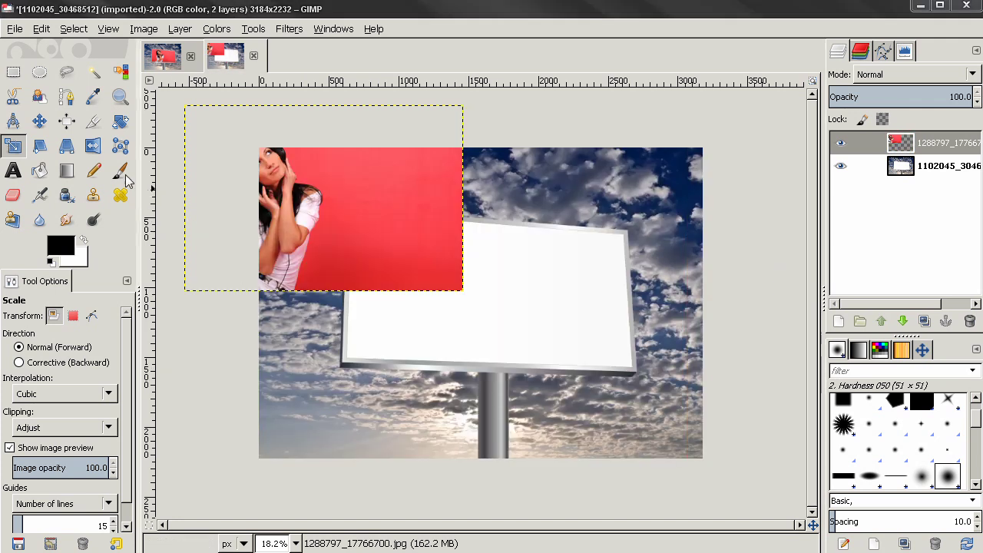
# Step: Move the photo layer over the billboard and outline a crop limited to the current layer
pyautogui.click(40, 121)
pyautogui.moveTo(315, 230); pyautogui.dragTo(477, 340)
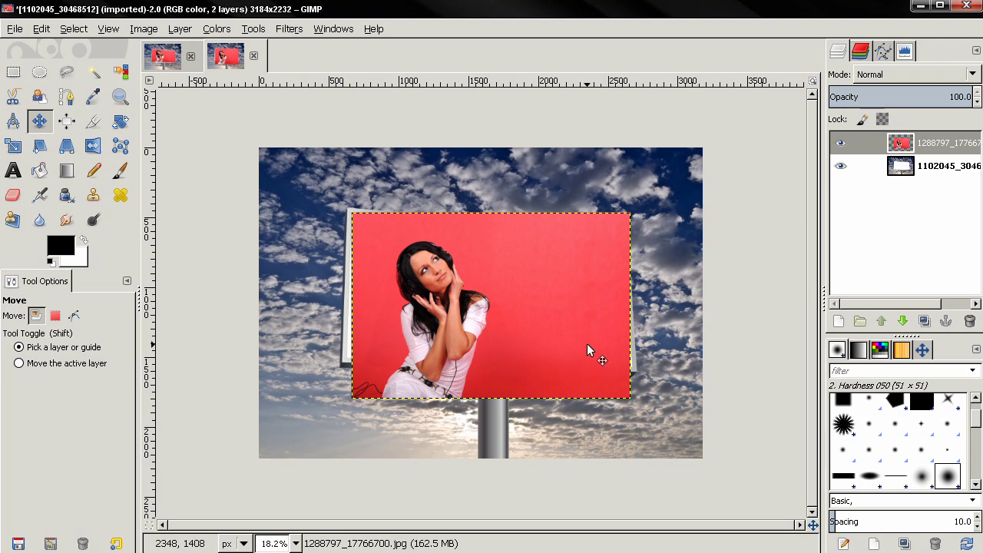
pyautogui.click(93, 121)
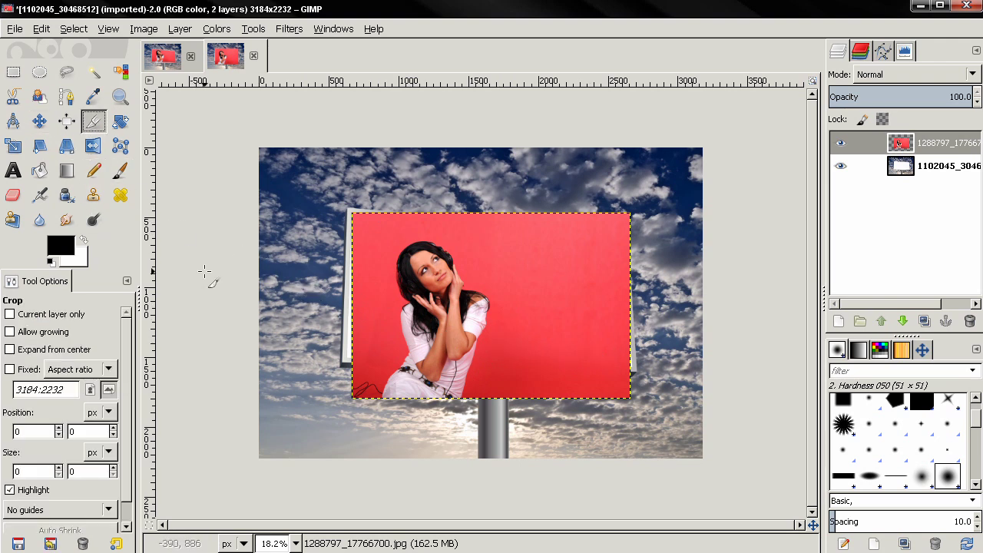
pyautogui.click(72, 318)
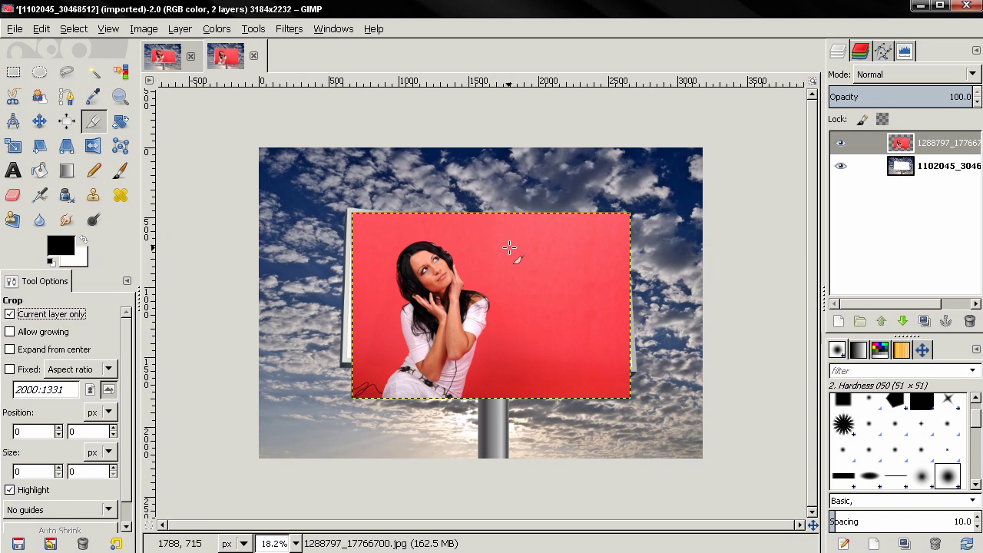
pyautogui.moveTo(352, 213); pyautogui.dragTo(480, 299)
pyautogui.moveTo(667, 363); pyautogui.dragTo(667, 363)
# Step: Crop the photo to 2000 × 1054 and nudge it into the billboard's white panel
pyautogui.moveTo(498, 243); pyautogui.dragTo(498, 246)
pyautogui.moveTo(487, 293); pyautogui.dragTo(484, 302)
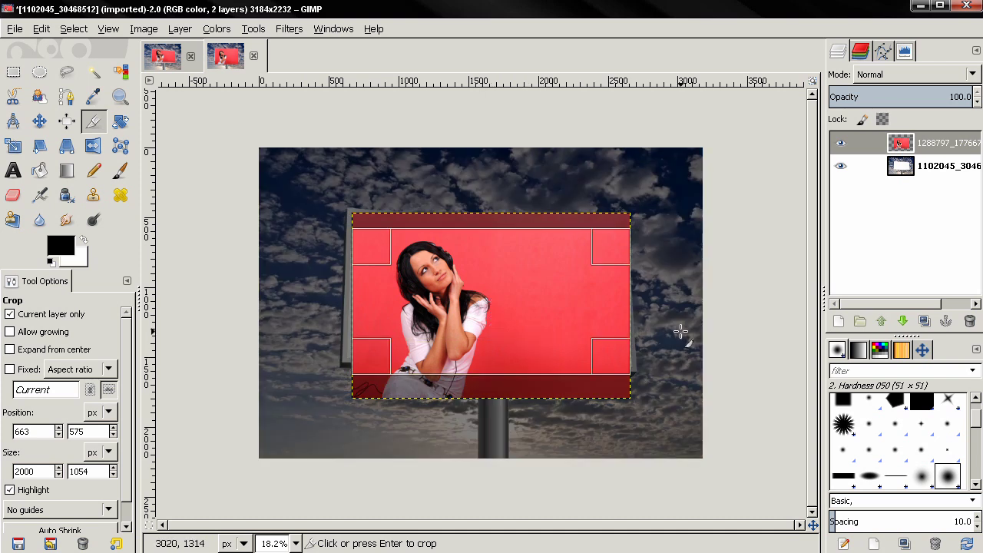
pyautogui.click(498, 292)
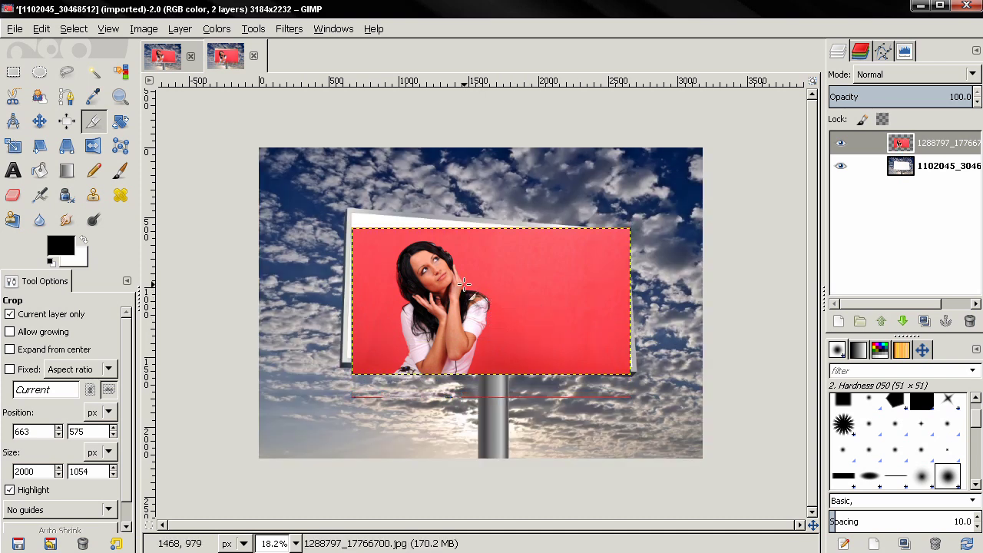
pyautogui.press('m')
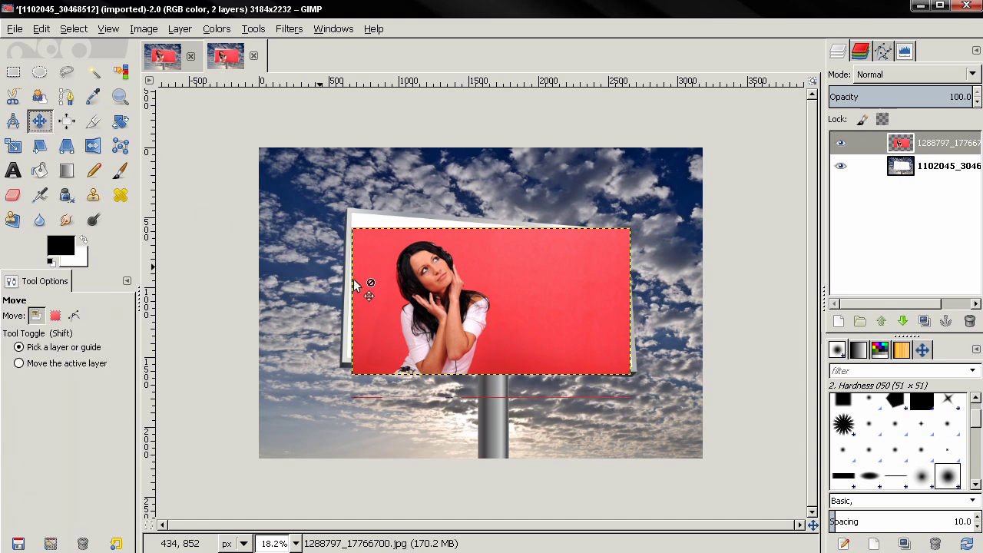
pyautogui.moveTo(388, 285); pyautogui.dragTo(391, 259)
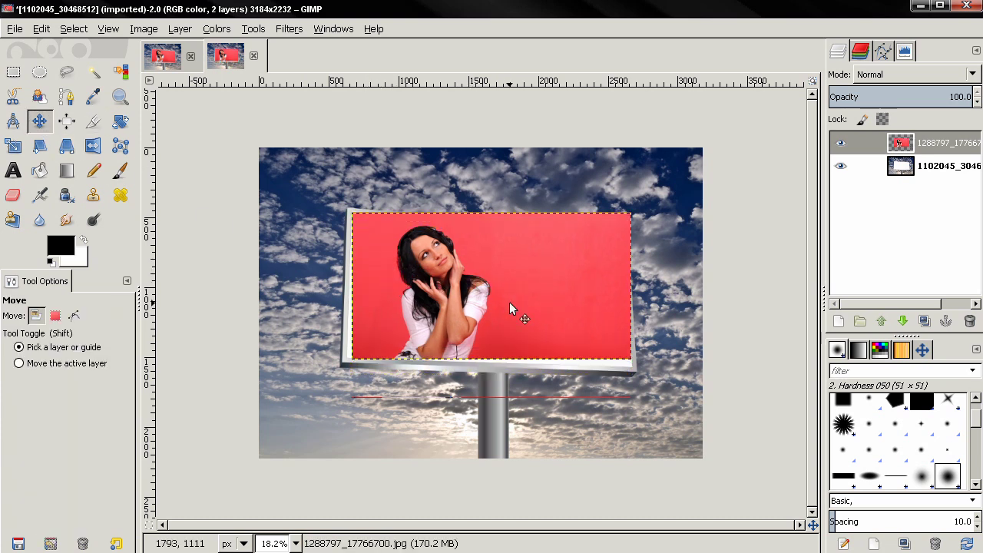
# Step: Start a perspective transform on the photo and lower its layer opacity to 30
pyautogui.click(66, 146)
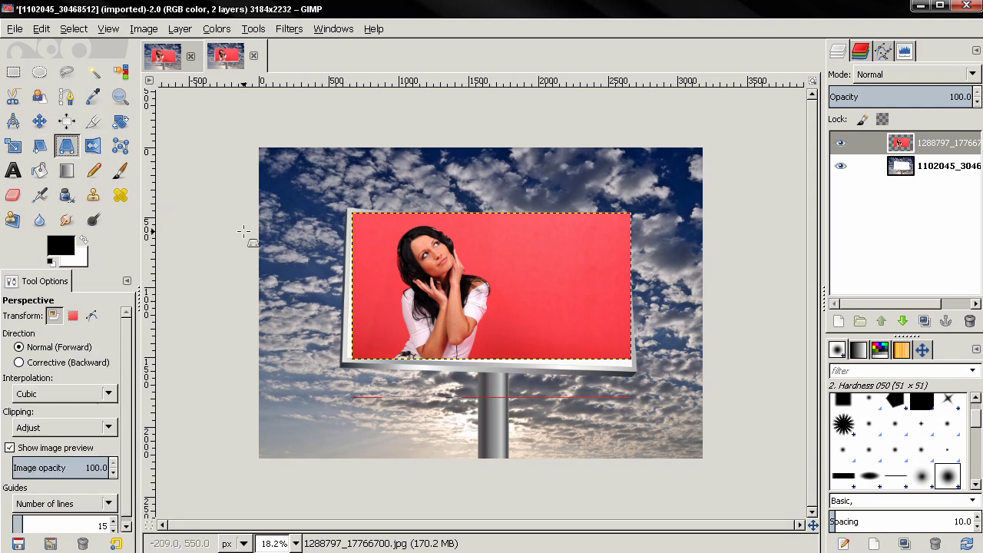
pyautogui.click(474, 276)
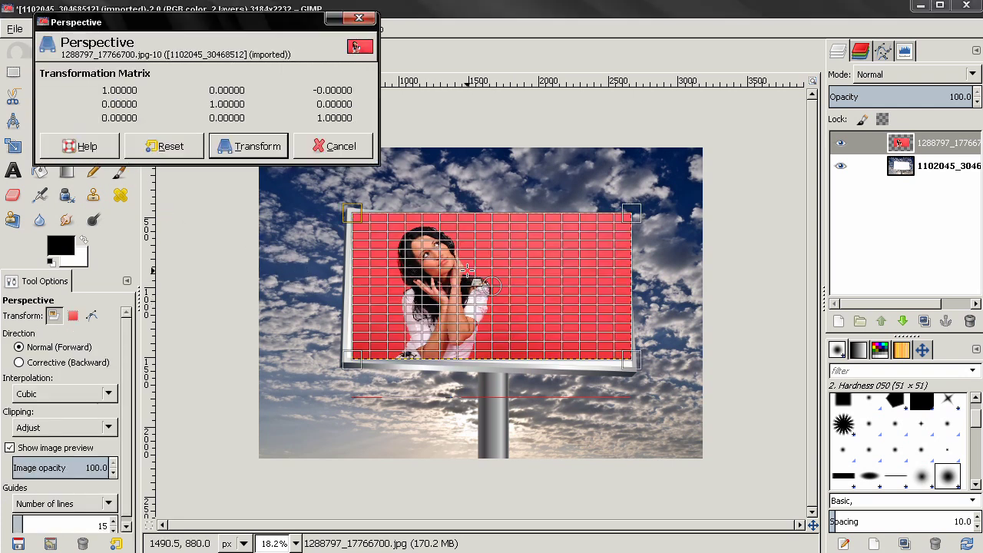
pyautogui.click(960, 96)
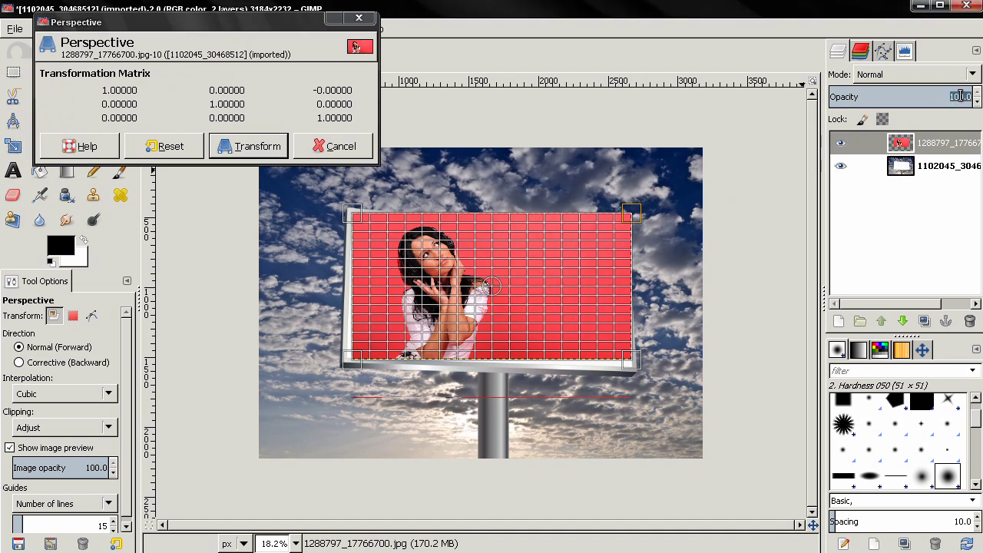
pyautogui.write('30')
pyautogui.press('Return')
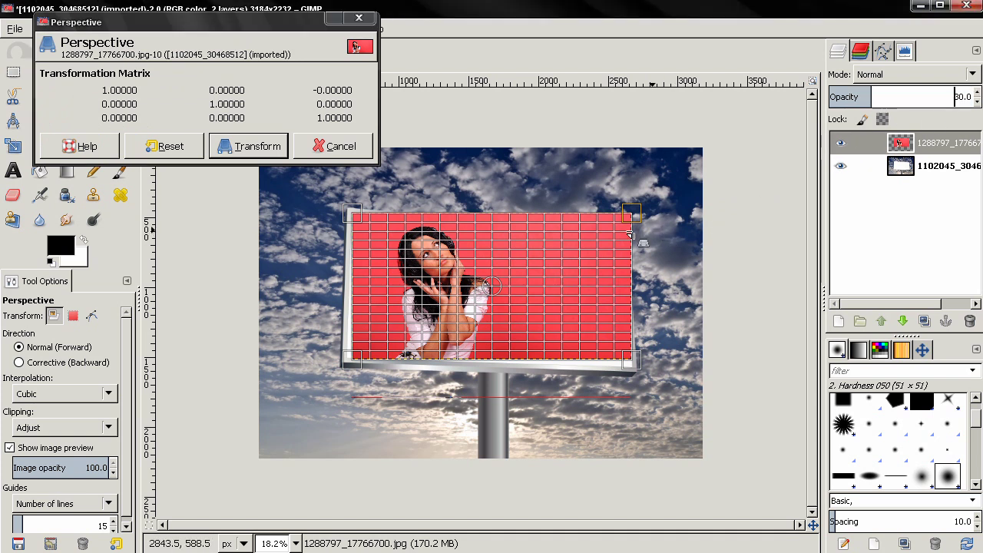
pyautogui.scroll(1, 518, 318)
pyautogui.scroll(1, 261, 196)
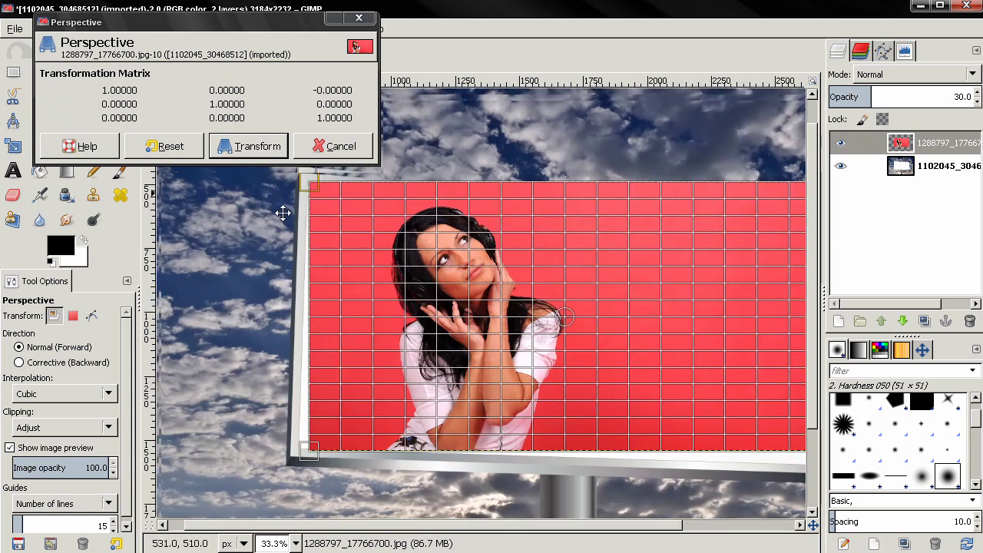
pyautogui.scroll(1, 355, 254)
pyautogui.scroll(2, 357, 255)
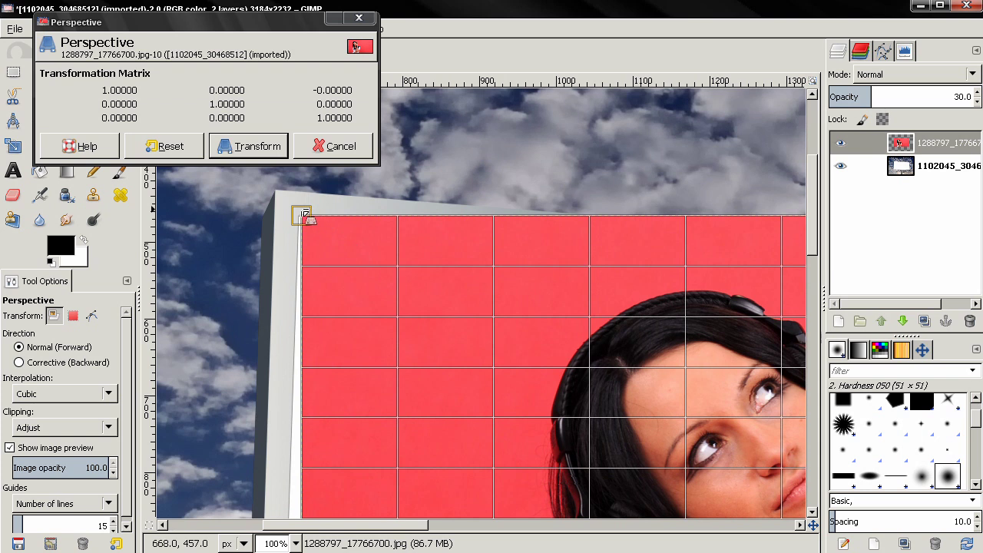
# Step: Pin the photo's top-left and top-right corners onto the billboard panel's corners
pyautogui.moveTo(301, 221); pyautogui.dragTo(296, 218)
pyautogui.hscroll(10, 292, 279)
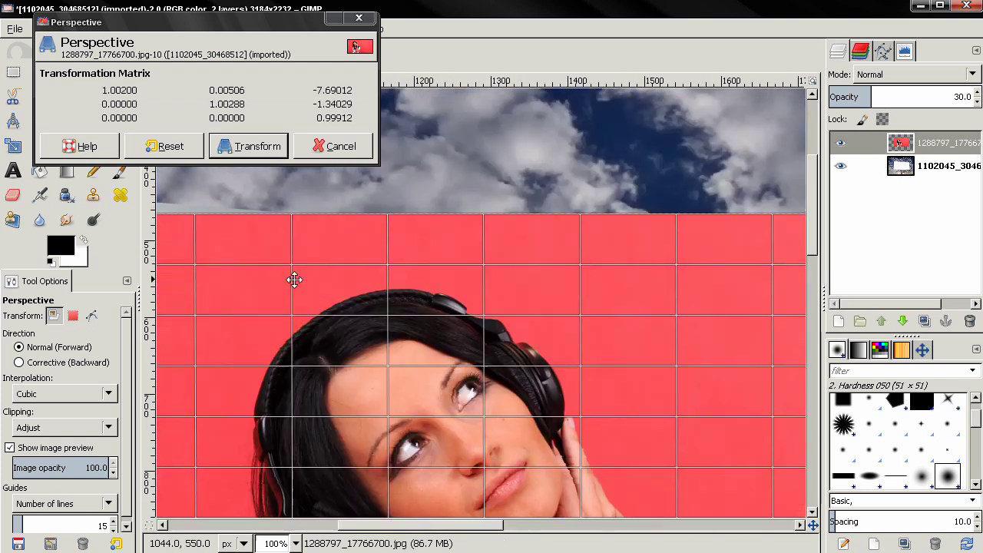
pyautogui.hscroll(7, 292, 268)
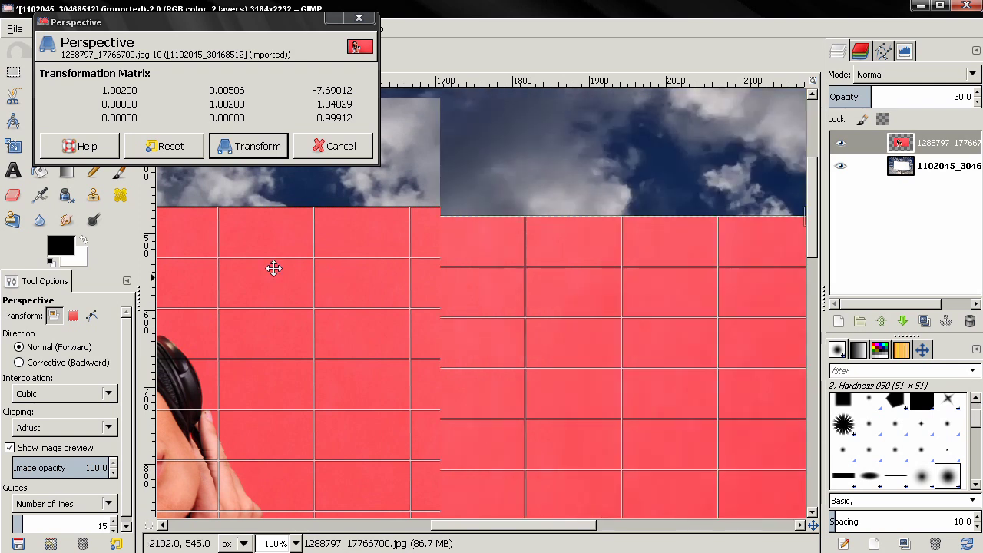
pyautogui.moveTo(686, 206); pyautogui.dragTo(653, 251)
pyautogui.moveTo(596, 329)
pyautogui.mouseDown()
pyautogui.moveTo(582, 350)
pyautogui.moveTo(591, 338)
pyautogui.mouseUp()
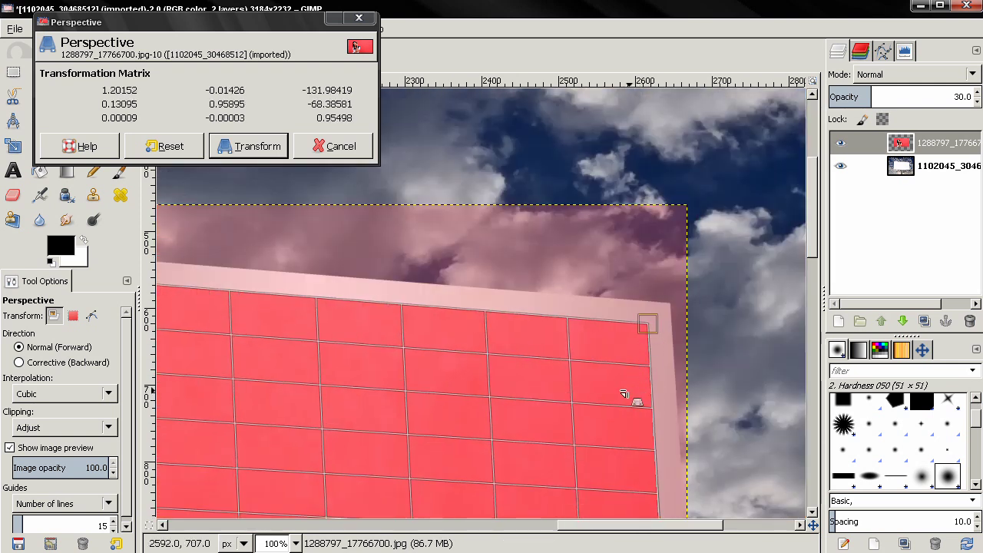
# Step: Align the bottom corners with the panel and apply the perspective transformation
pyautogui.scroll(-5, 615, 418)
pyautogui.scroll(-6, 615, 418)
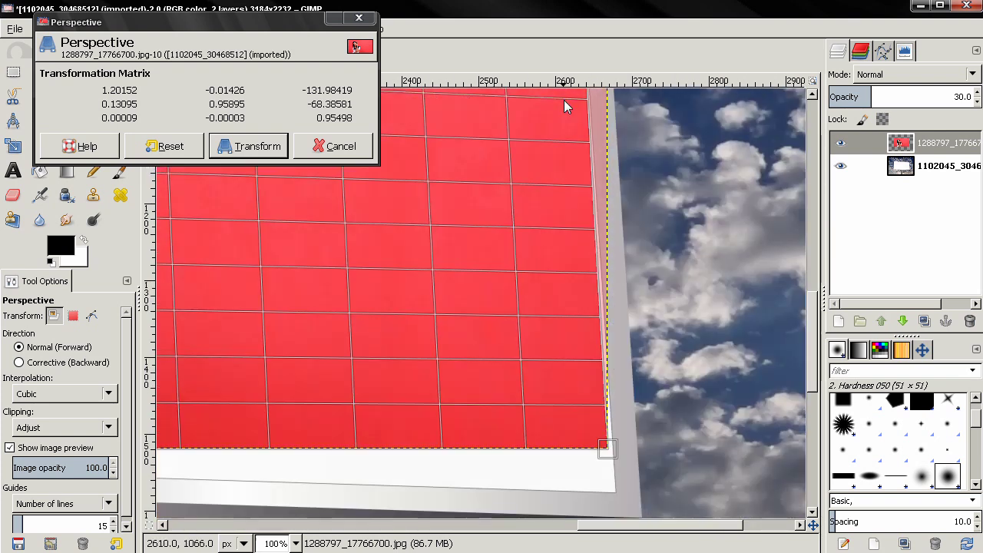
pyautogui.moveTo(611, 461); pyautogui.dragTo(619, 494)
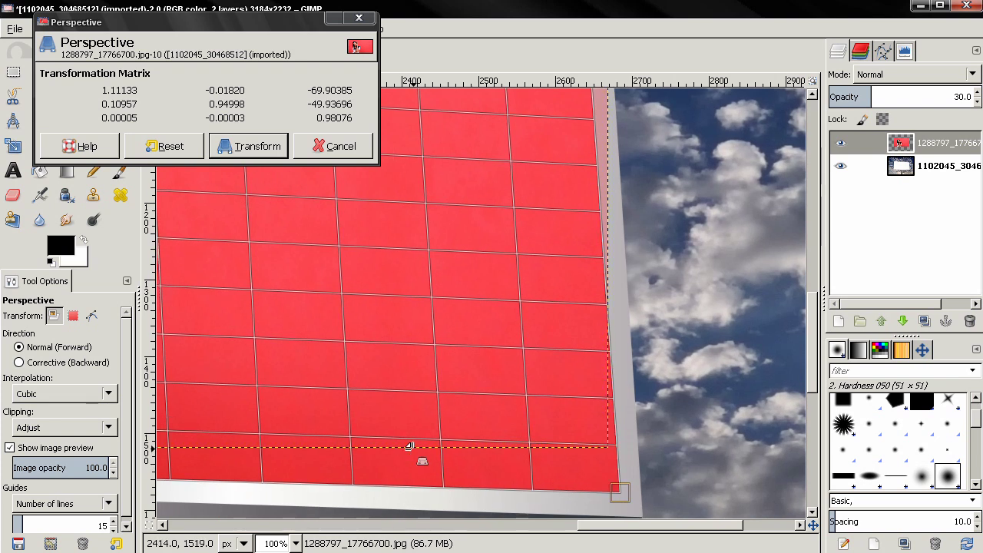
pyautogui.hscroll(-4, 568, 449)
pyautogui.hscroll(-6, 484, 415)
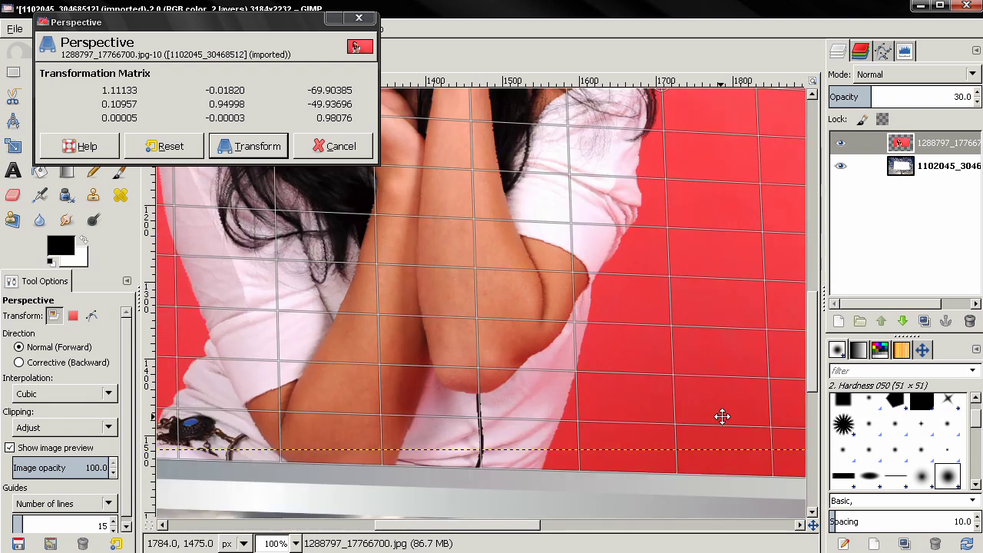
pyautogui.hscroll(-6, 702, 368)
pyautogui.moveTo(372, 463); pyautogui.dragTo(332, 458)
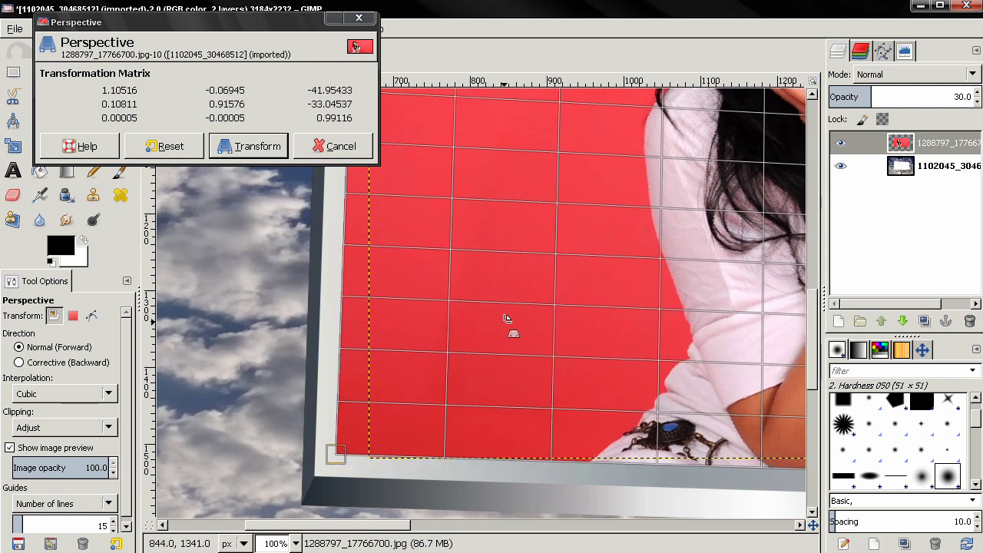
pyautogui.click(258, 146)
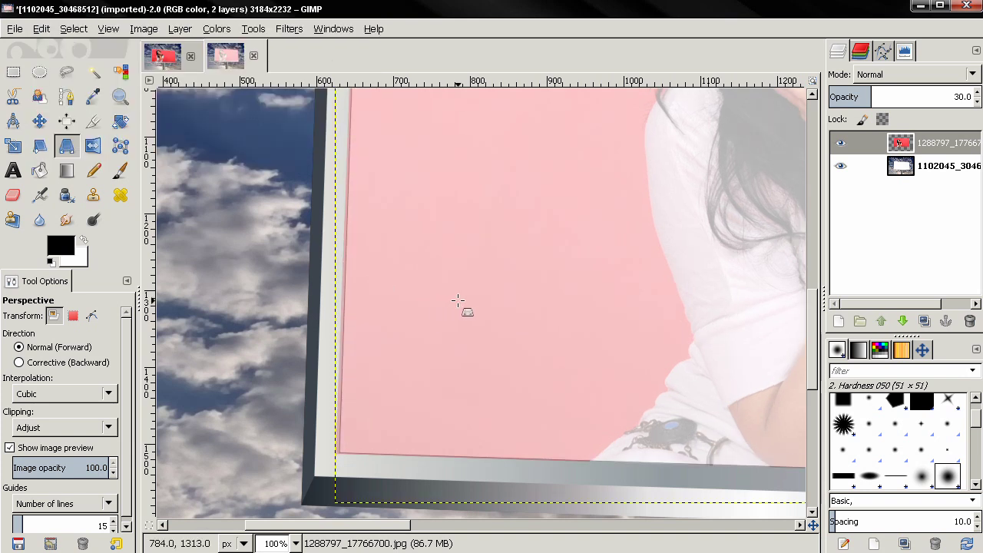
# Step: Restore the warped photo layer's opacity to 100
pyautogui.press('-')
pyautogui.press('-')
pyautogui.press('-')
pyautogui.press('-')
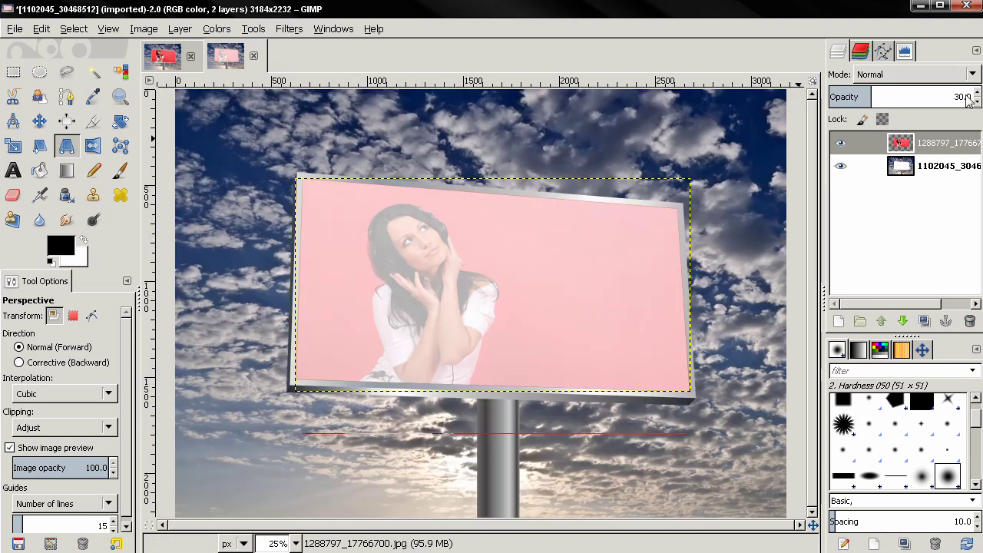
pyautogui.write('100')
pyautogui.press('Return')
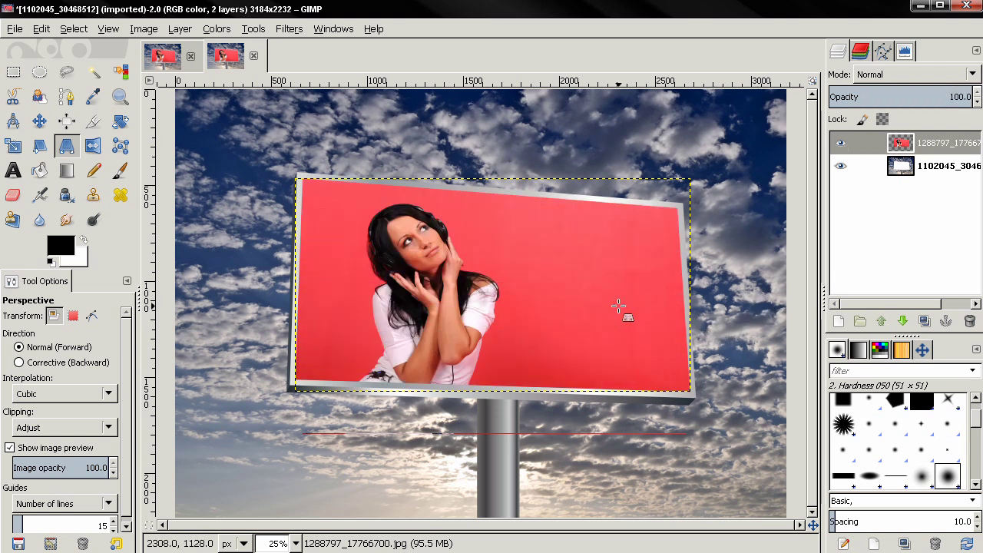
# Step: Extend the photo layer to the full image with Layer to Image Size
pyautogui.click(179, 29)
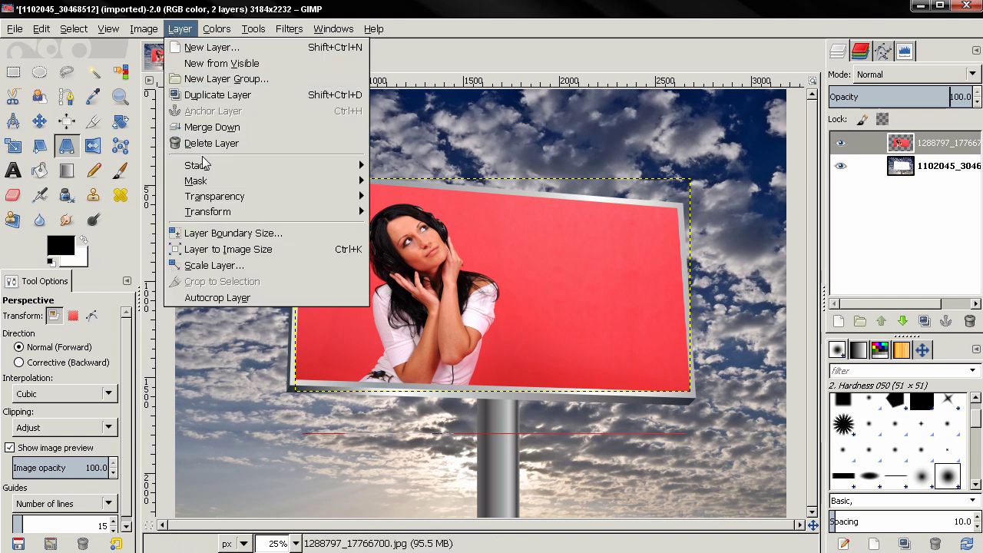
pyautogui.click(200, 249)
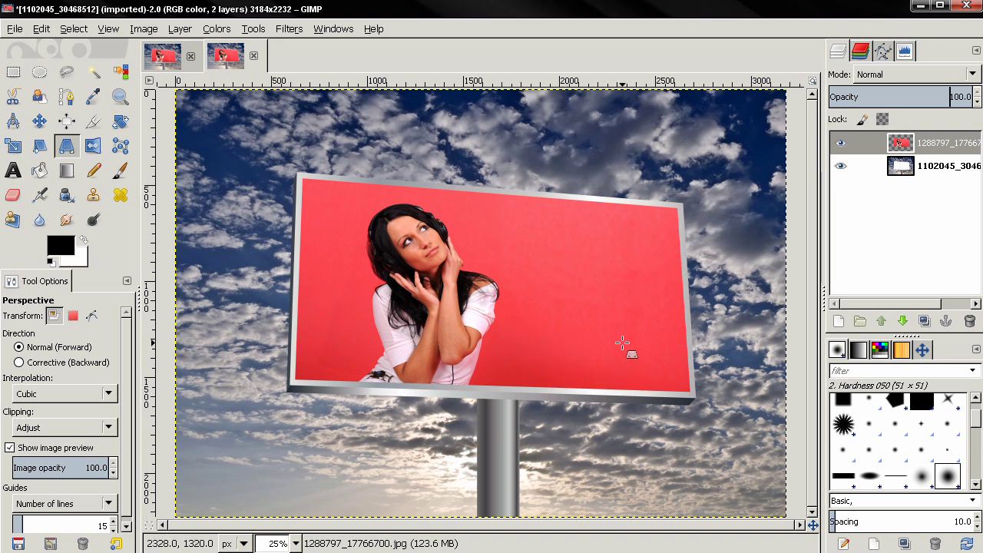
pyautogui.scroll(-1, 622, 343)
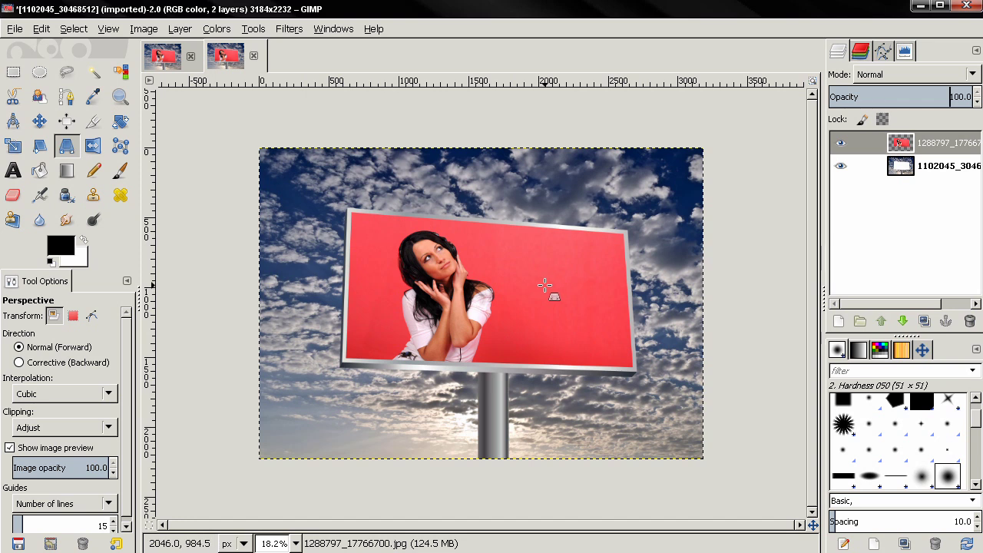
# Step: Add a new transparent layer and fill it with the black foreground color
pyautogui.click(839, 324)
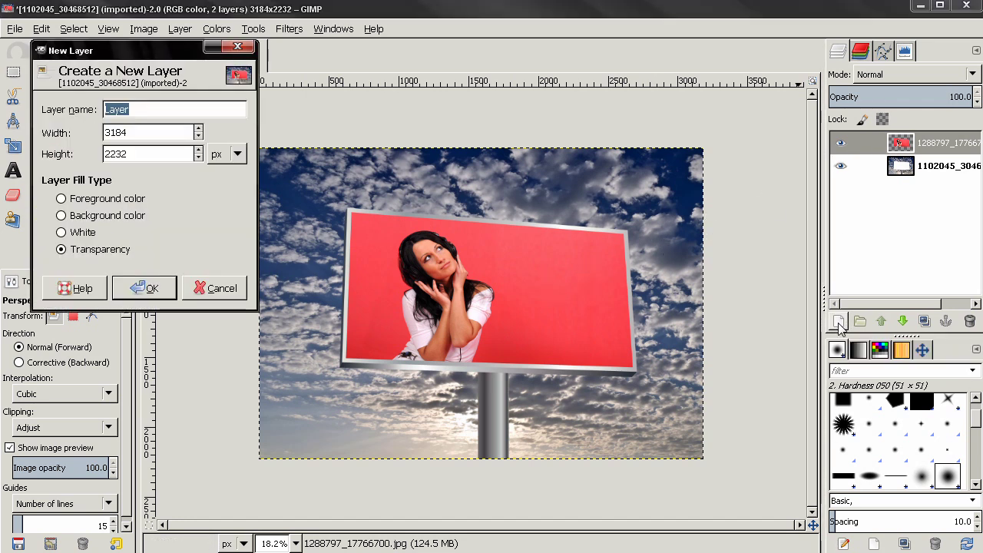
pyautogui.click(146, 286)
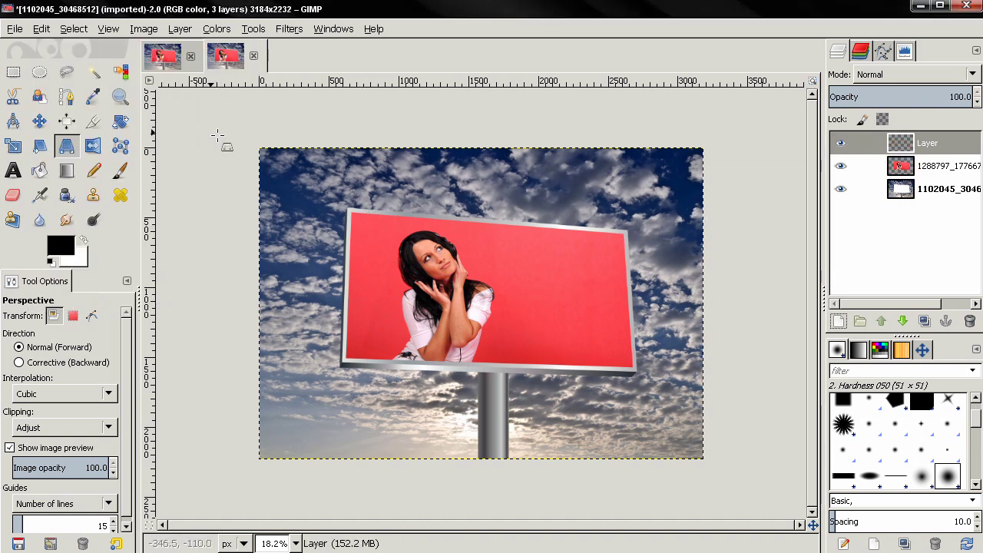
pyautogui.click(41, 29)
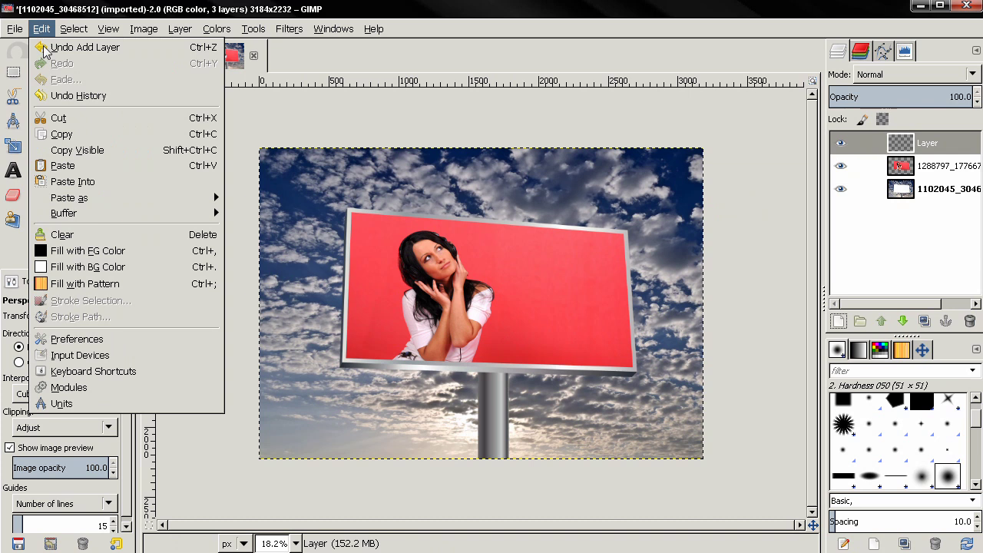
pyautogui.click(84, 251)
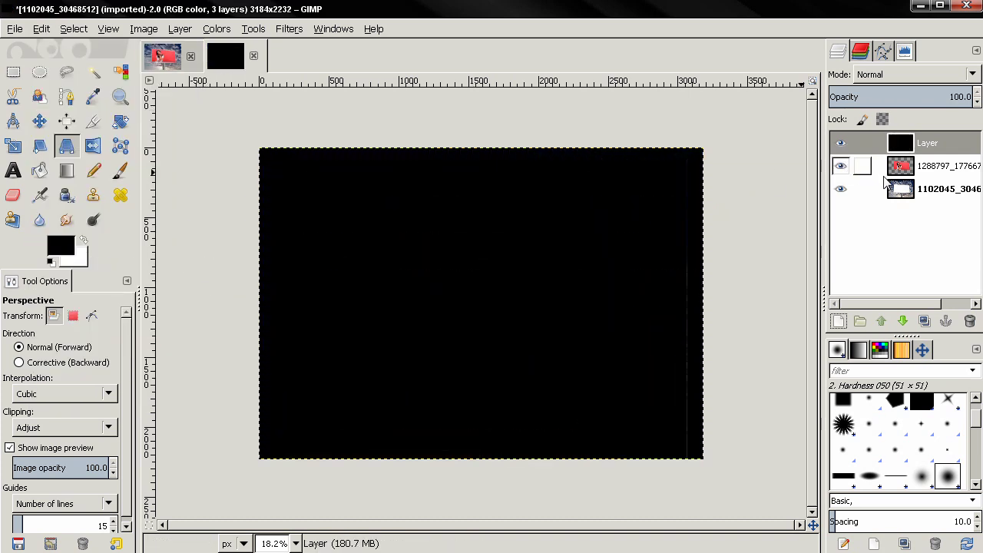
# Step: Use the photo layer's Alpha to Selection to cut its shape from the black layer, then deselect
pyautogui.click(919, 167)
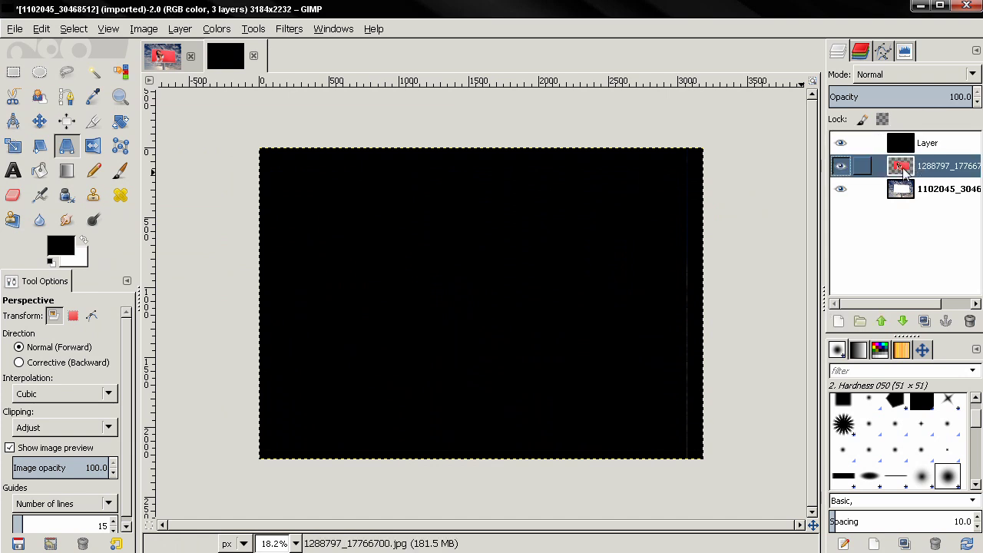
pyautogui.rightClick(902, 174)
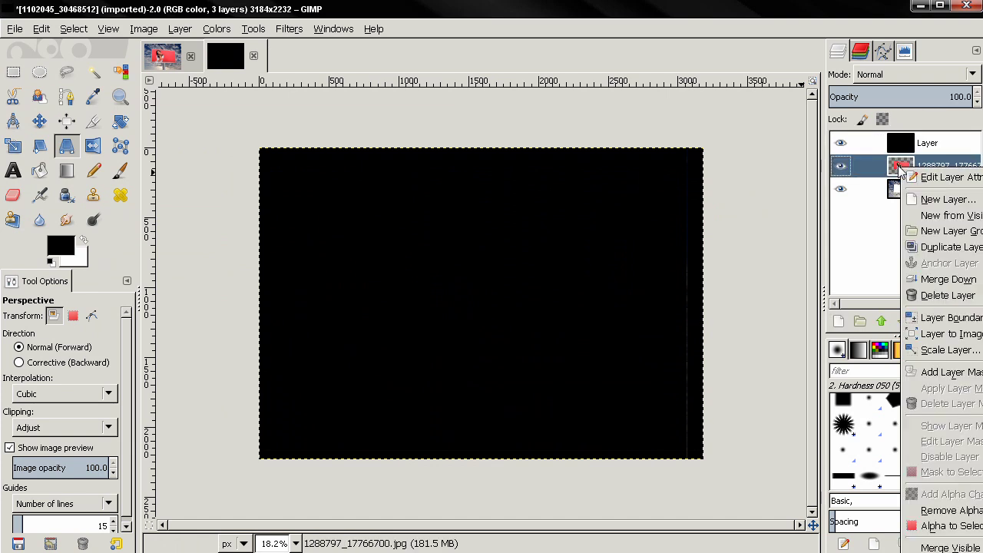
pyautogui.click(938, 526)
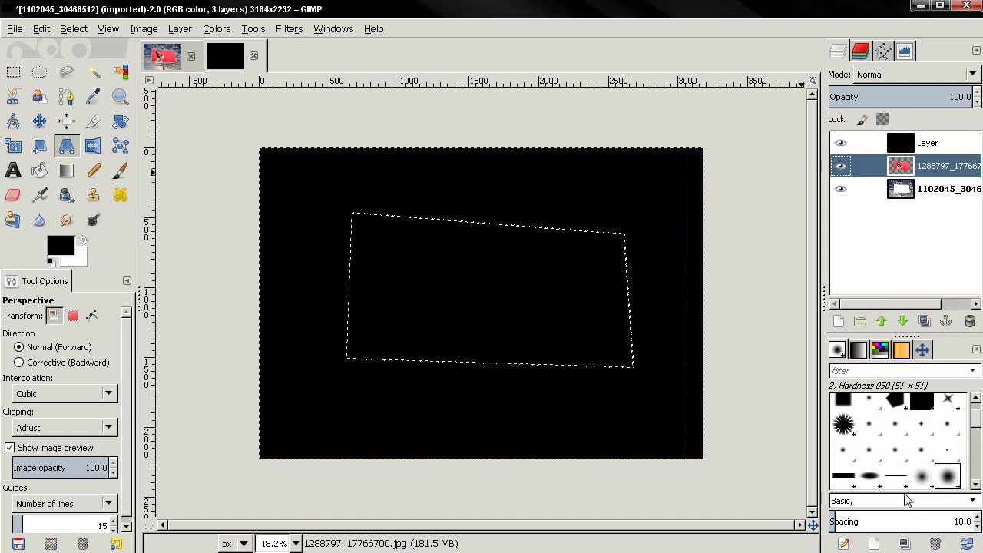
pyautogui.keyDown('alt'); pyautogui.click(904, 148); pyautogui.keyUp('alt')
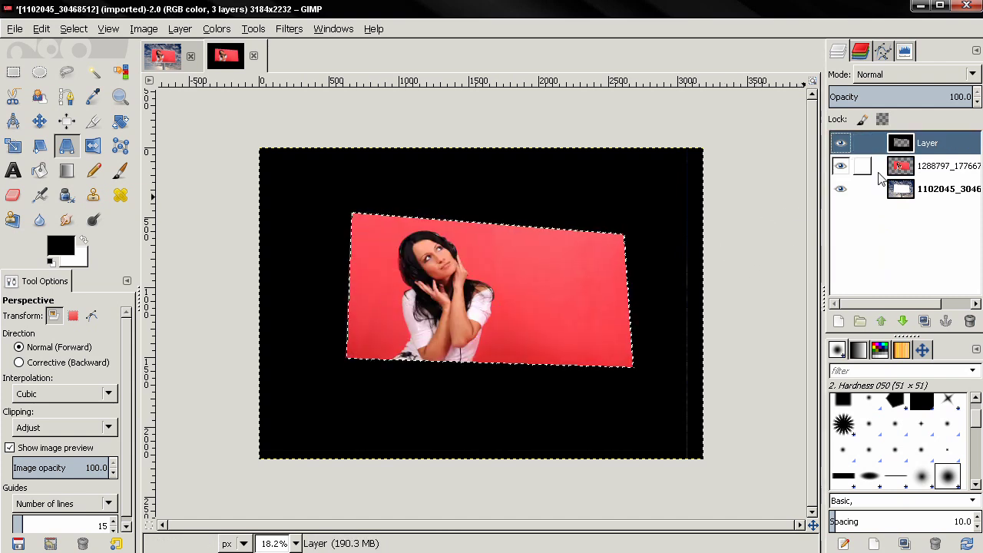
pyautogui.click(80, 29)
pyautogui.click(76, 63)
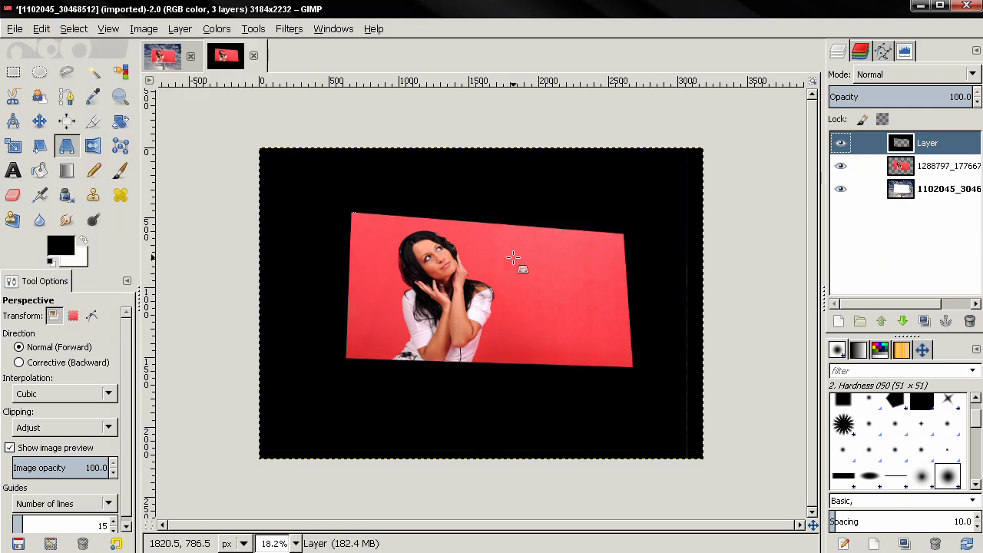
# Step: Apply Light and Shadow > Drop Shadow with default settings to the black overlay layer
pyautogui.click(289, 29)
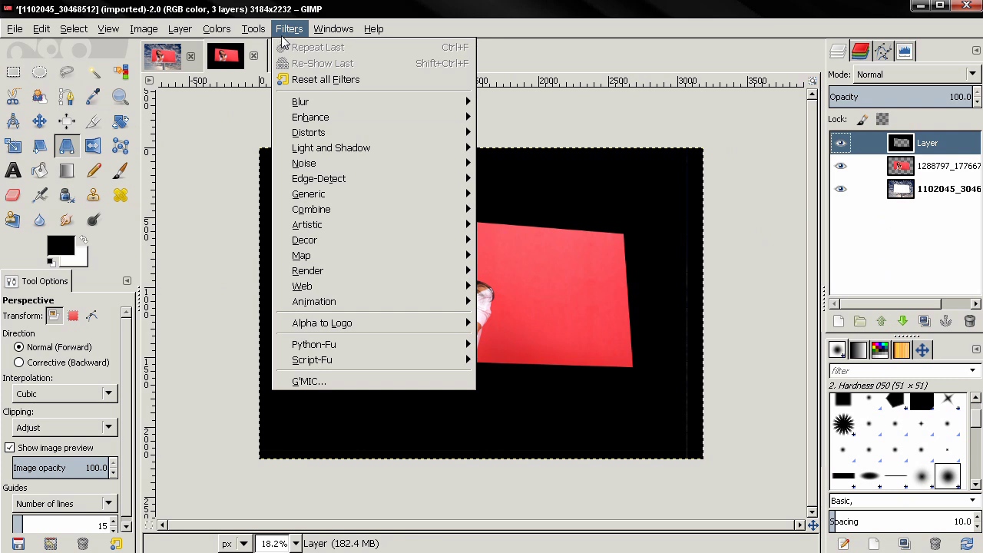
pyautogui.moveTo(344, 147)
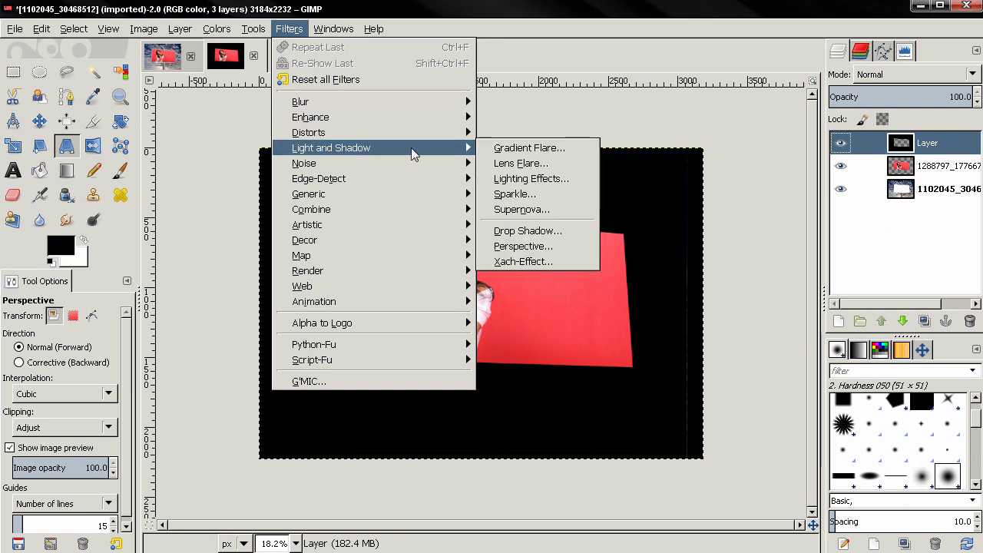
pyautogui.click(522, 228)
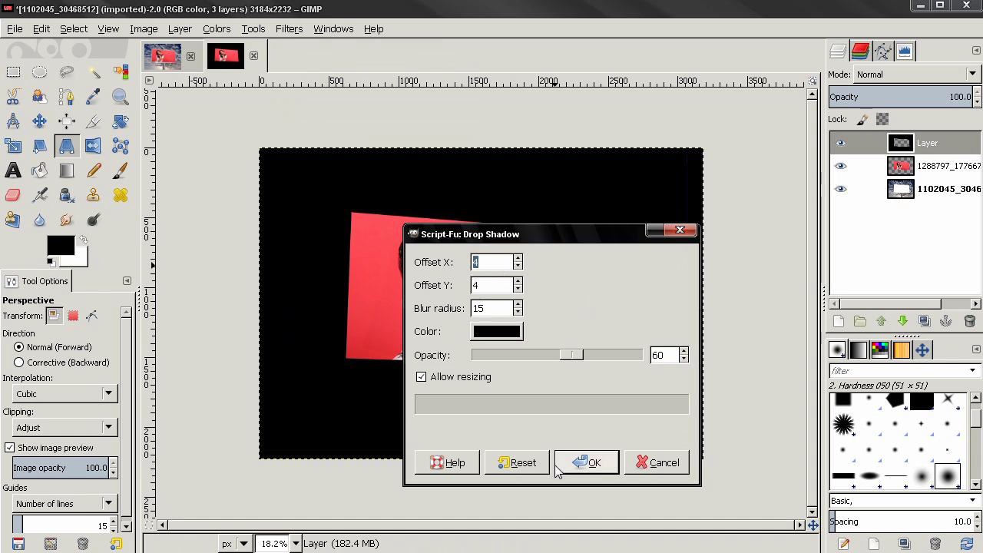
pyautogui.click(582, 464)
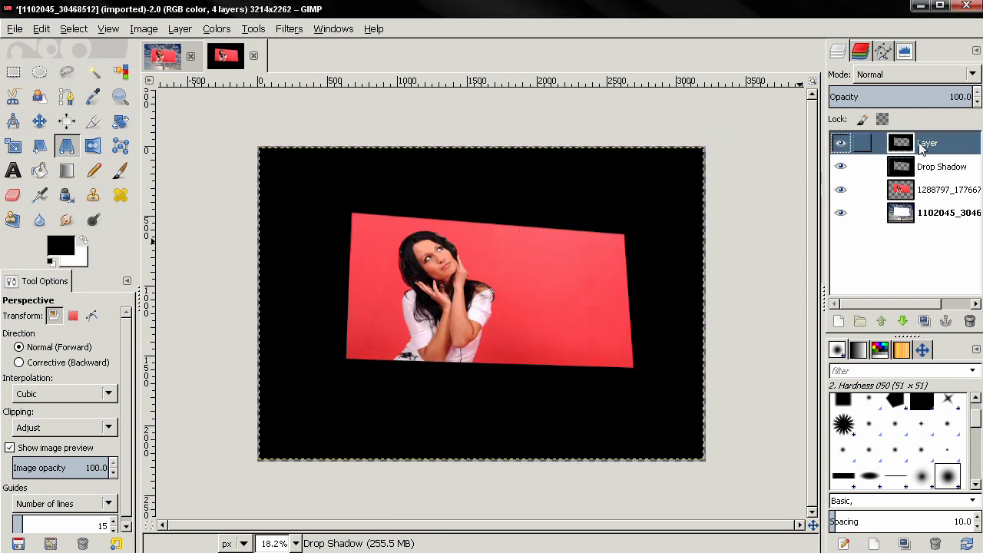
# Step: Delete the black overlay layer and select the billboard photo's shape via Alpha to Selection
pyautogui.click(969, 322)
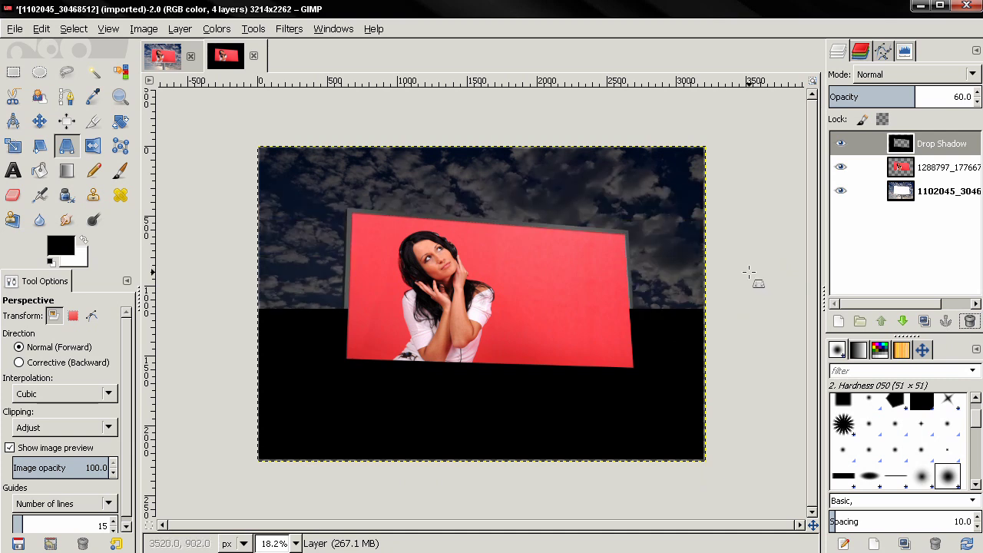
pyautogui.click(905, 172)
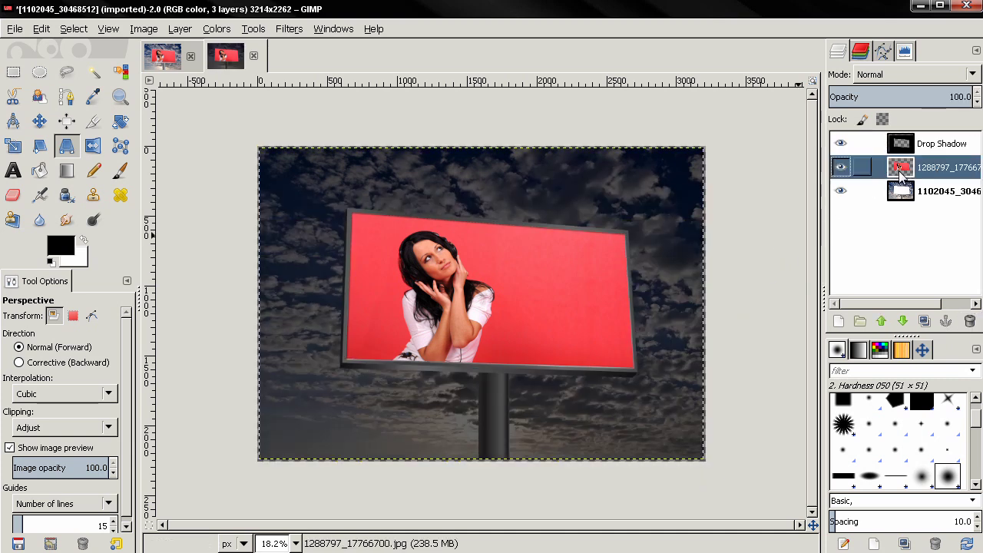
pyautogui.rightClick(904, 175)
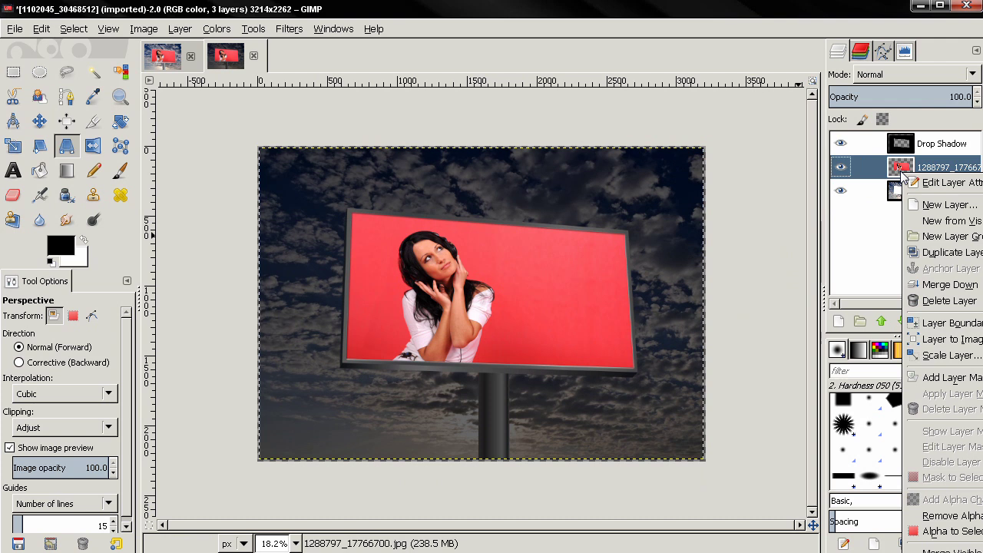
pyautogui.click(949, 530)
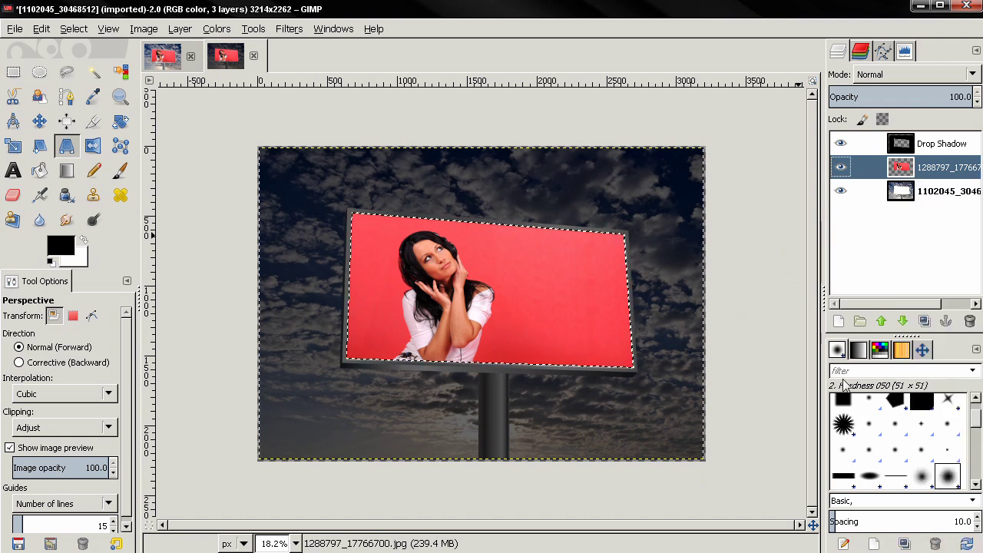
# Step: Erase the Drop Shadow outside the billboard using an inverted selection, then deselect and view the whole billboard
pyautogui.click(920, 146)
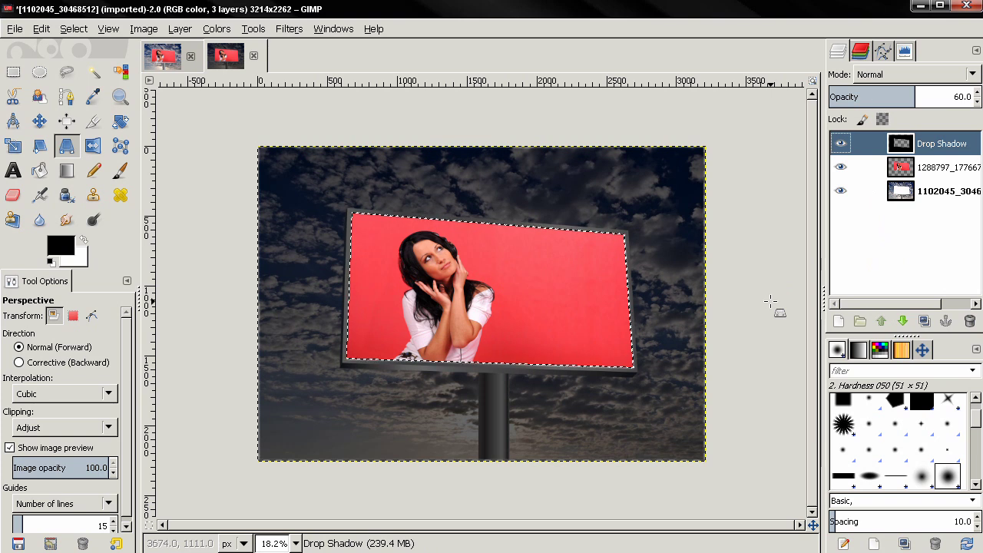
pyautogui.hotkey('ctrl', 'i')
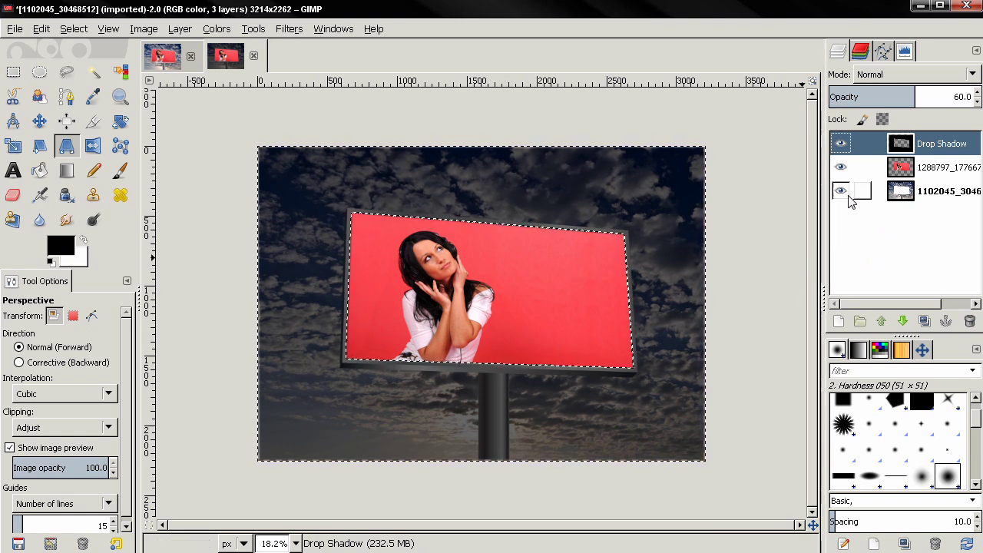
pyautogui.press('Delete')
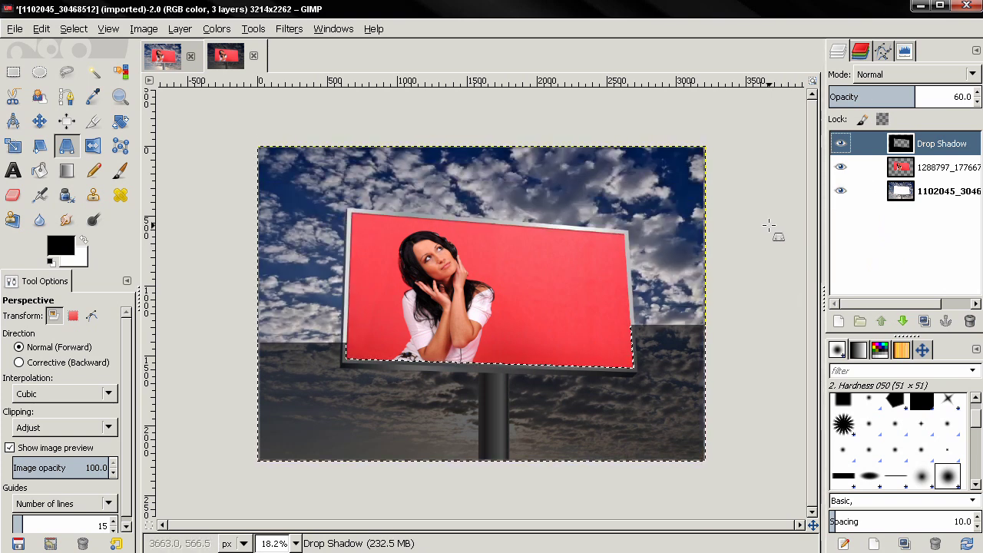
pyautogui.click(74, 29)
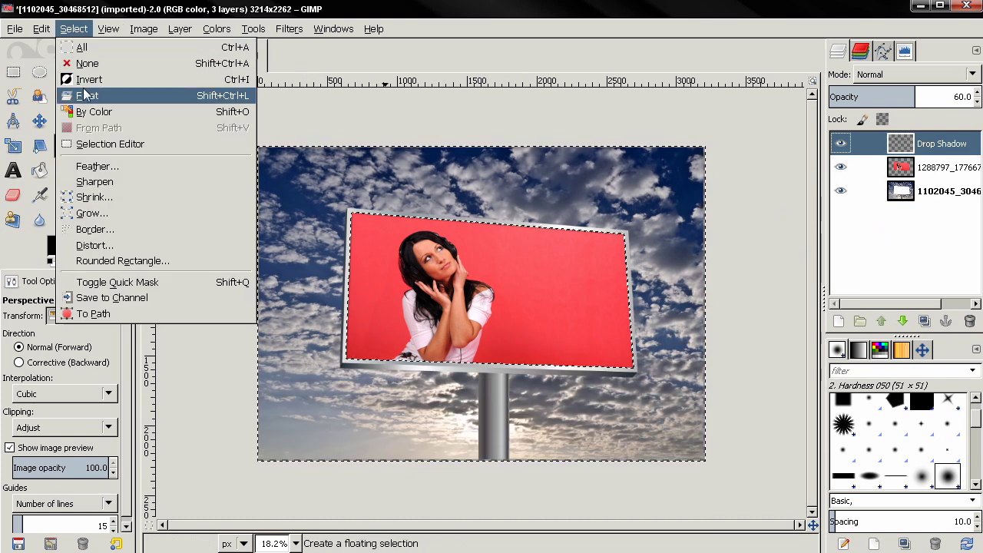
pyautogui.click(92, 68)
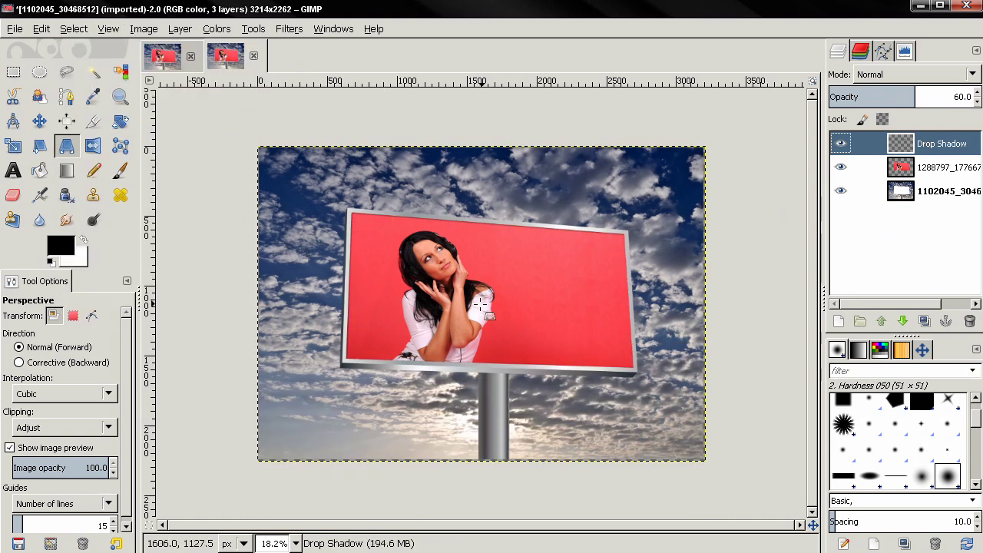
pyautogui.scroll(3, 415, 299)
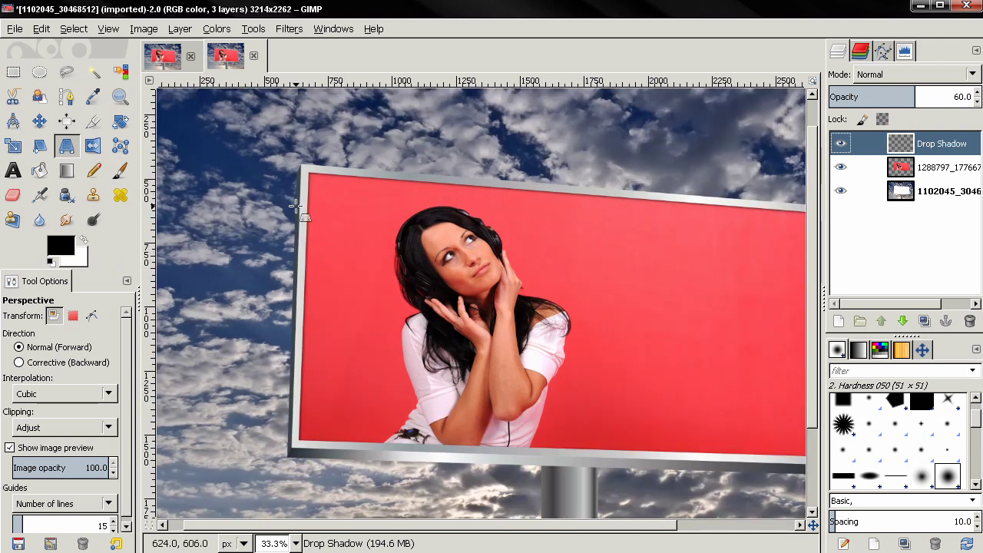
pyautogui.press('space')
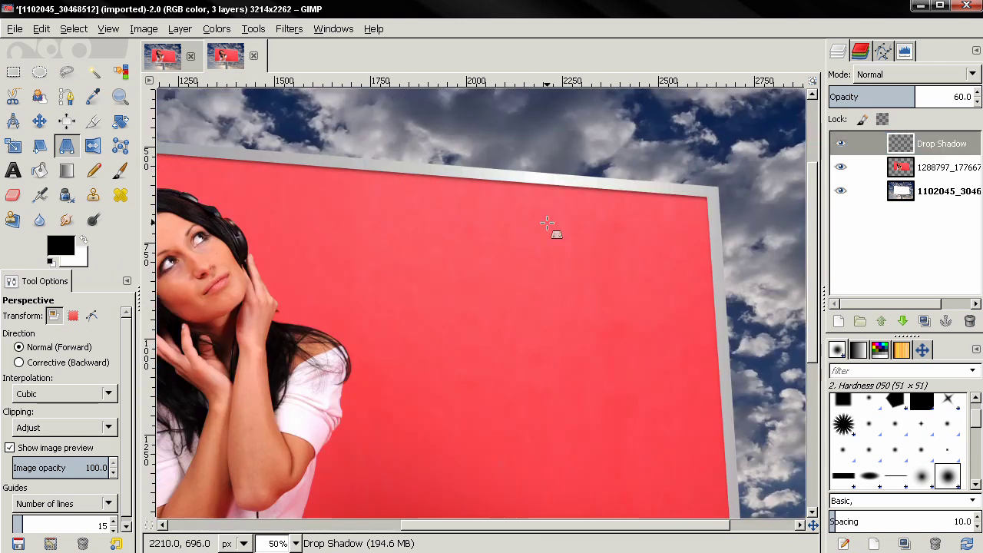
pyautogui.scroll(-3, 548, 220)
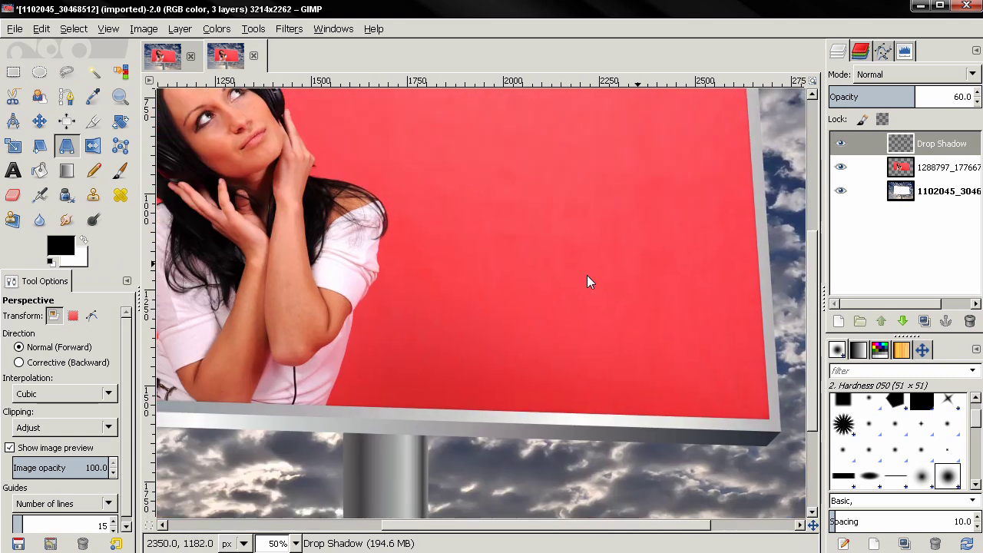
pyautogui.press('space')
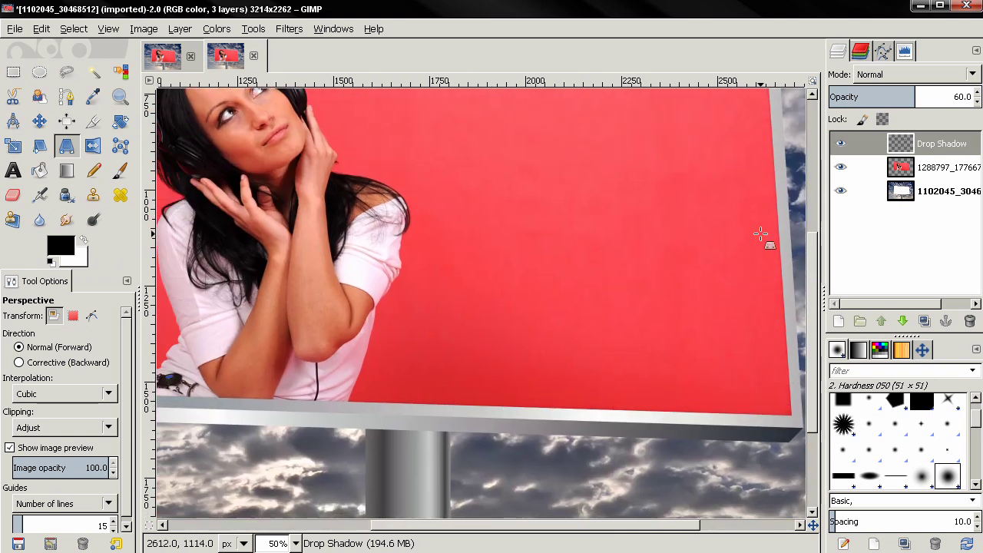
pyautogui.scroll(-1, 740, 238)
pyautogui.press('space')
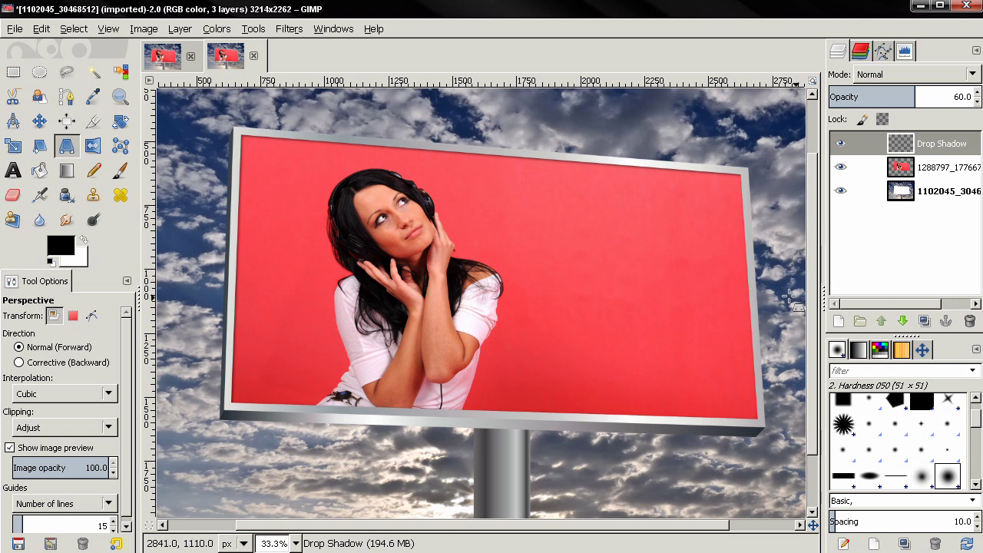
# Step: Add a black-filled transparent layer with the billboard photo's shape cut out of it
pyautogui.click(838, 321)
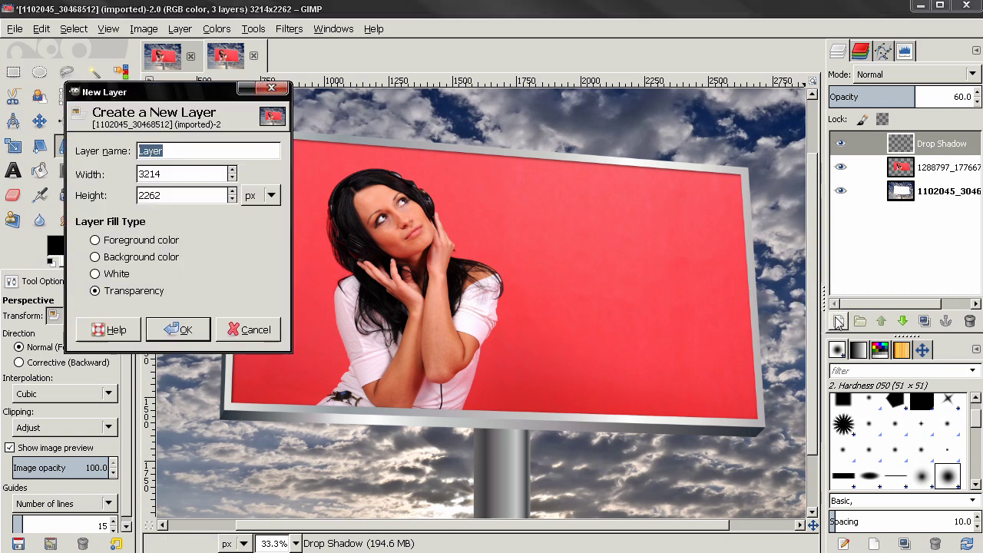
pyautogui.click(205, 338)
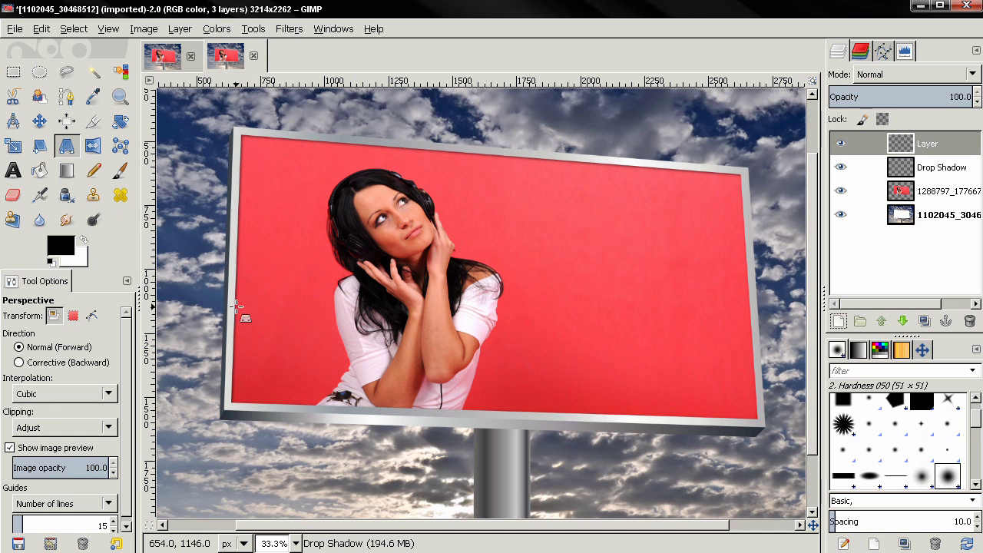
pyautogui.hotkey('ctrl', ',')
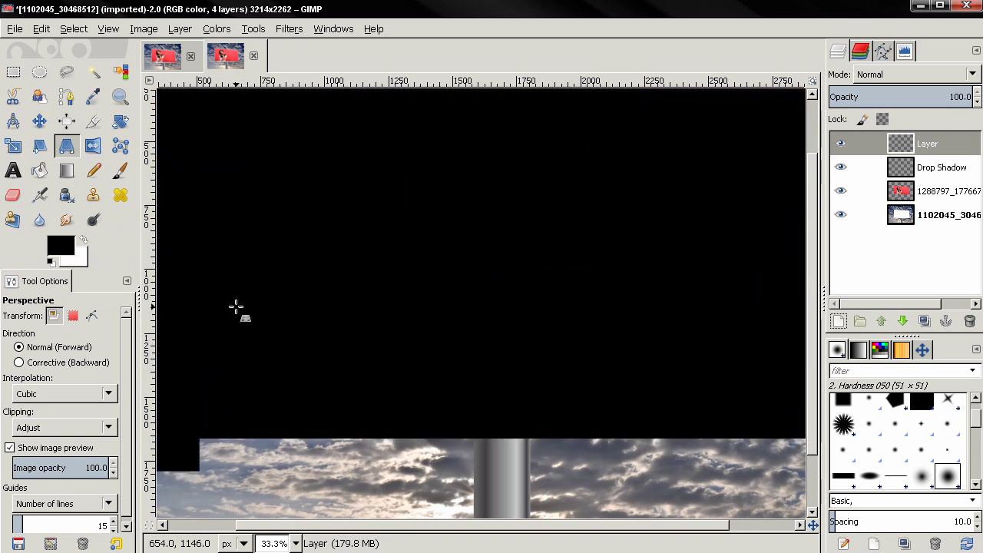
pyautogui.rightClick(904, 198)
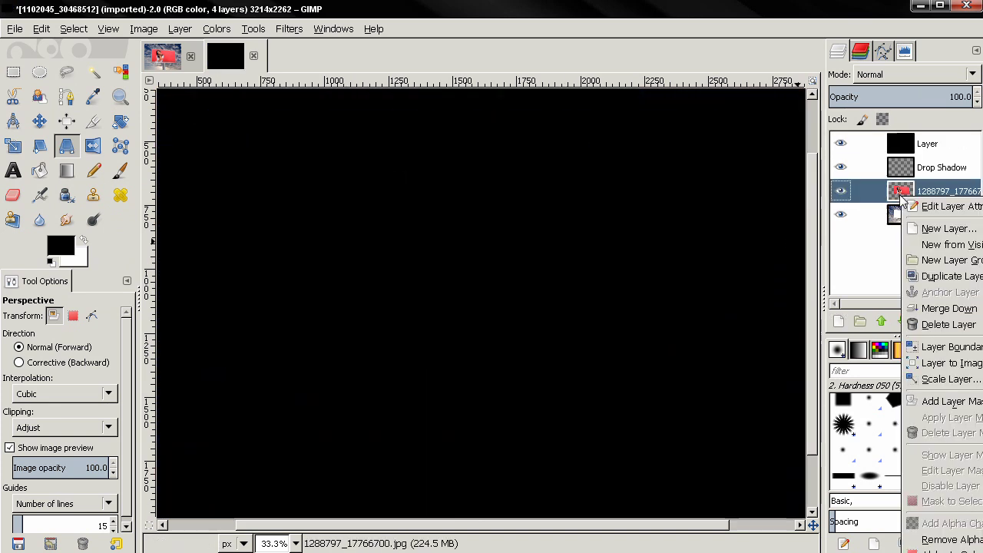
pyautogui.click(945, 550)
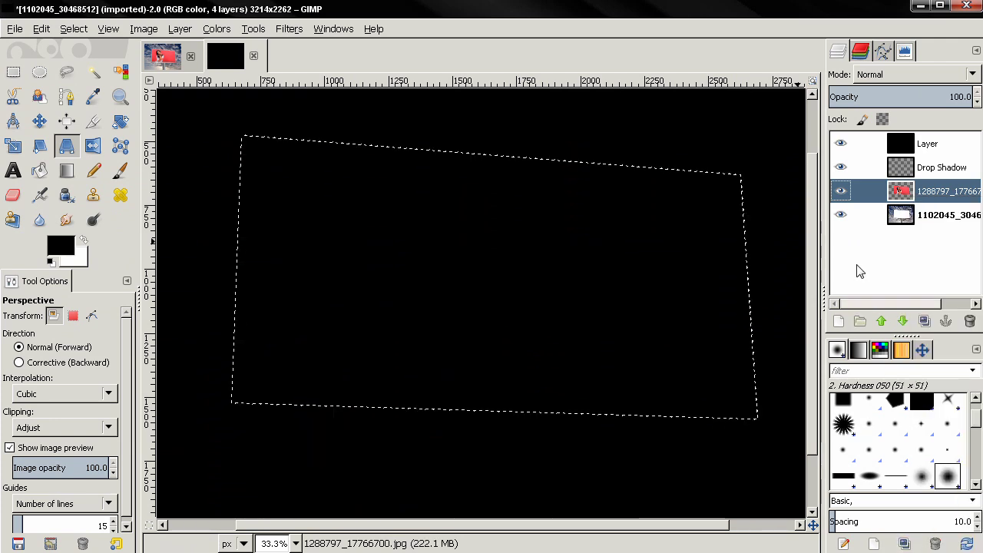
pyautogui.click(917, 145)
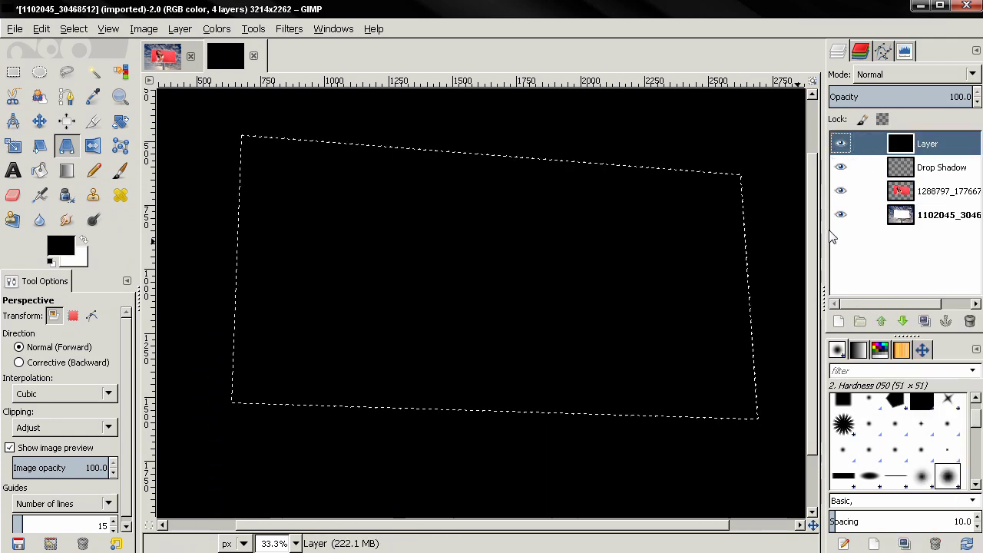
pyautogui.press('Delete')
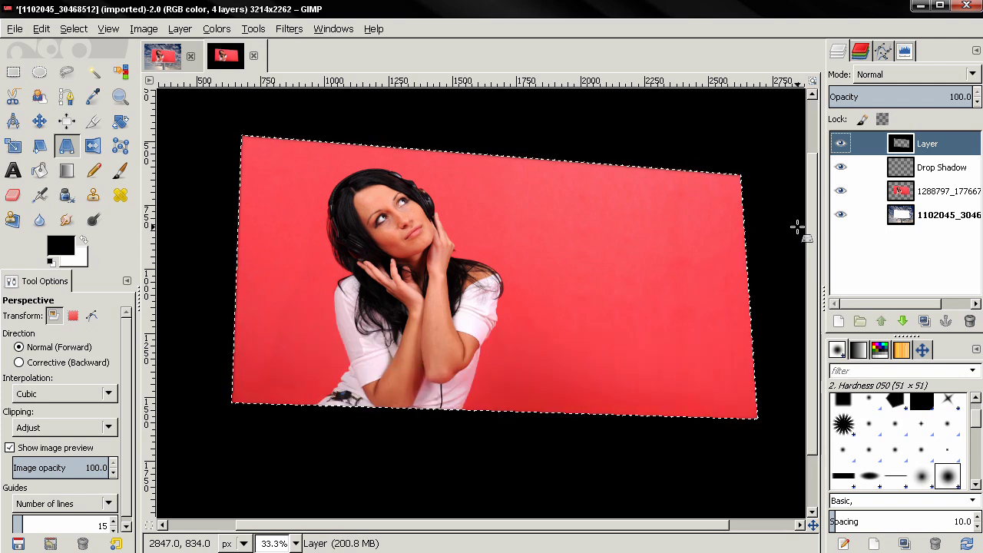
pyautogui.hotkey('ctrl', 'shift', 'a')
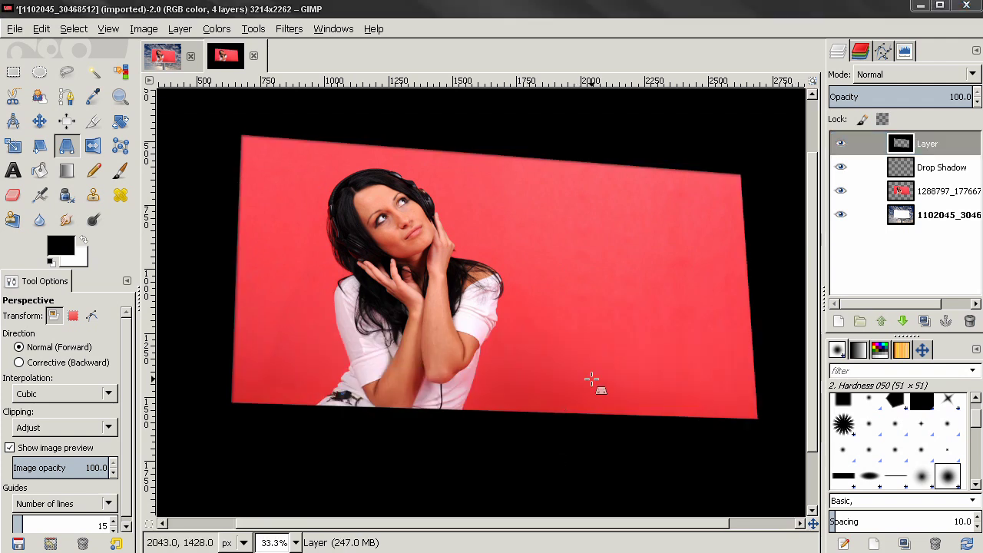
# Step: Apply a Drop Shadow with offsets -4, -4 and blur 15 to that black layer
pyautogui.click(290, 31)
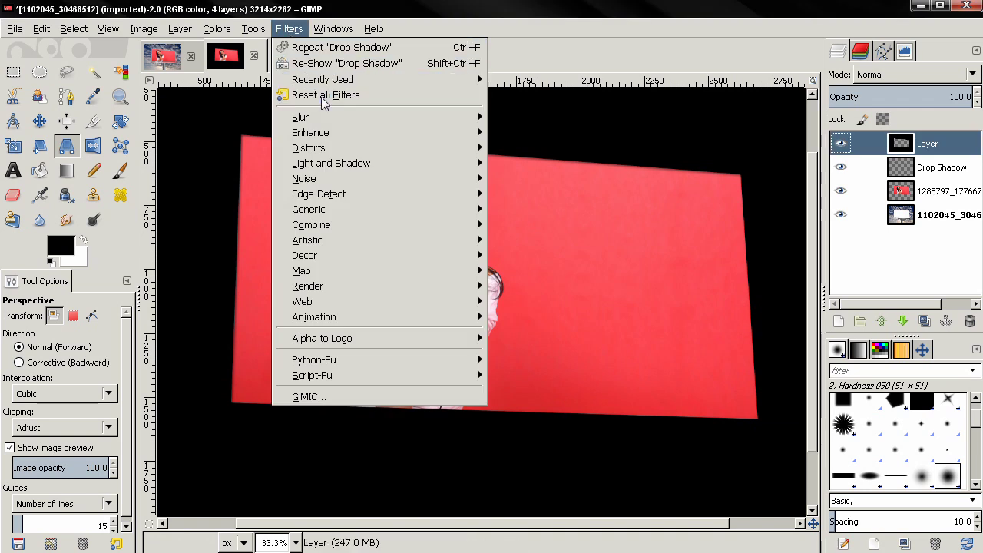
pyautogui.moveTo(347, 168)
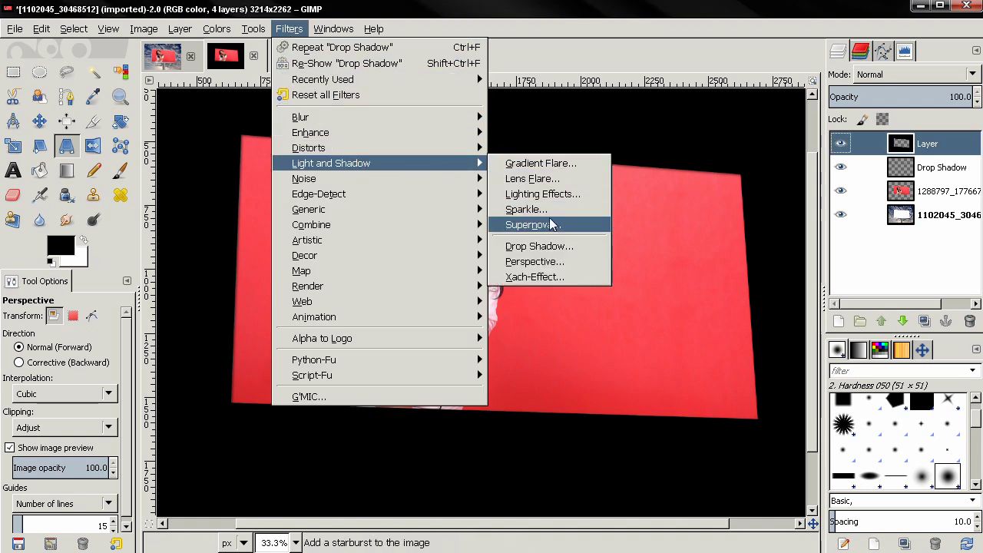
pyautogui.click(541, 246)
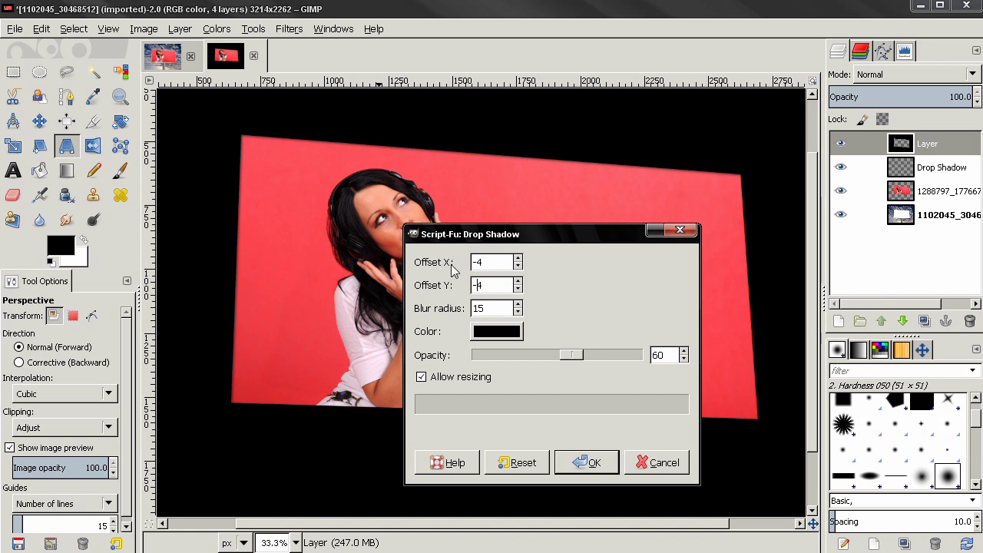
pyautogui.click(584, 462)
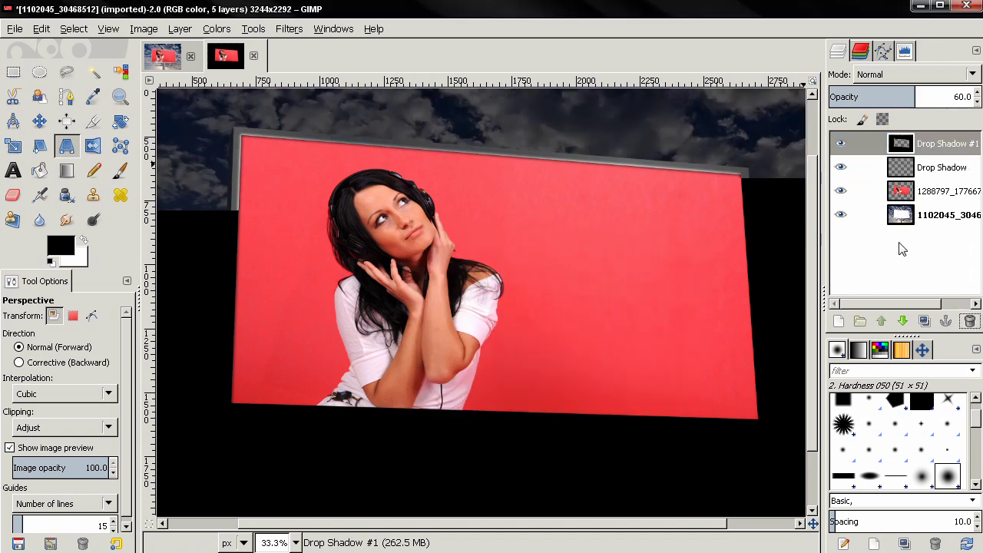
# Step: Trim Drop Shadow #1 using the photo layer's alpha selection so the sky is clear, then deselect
pyautogui.rightClick(901, 196)
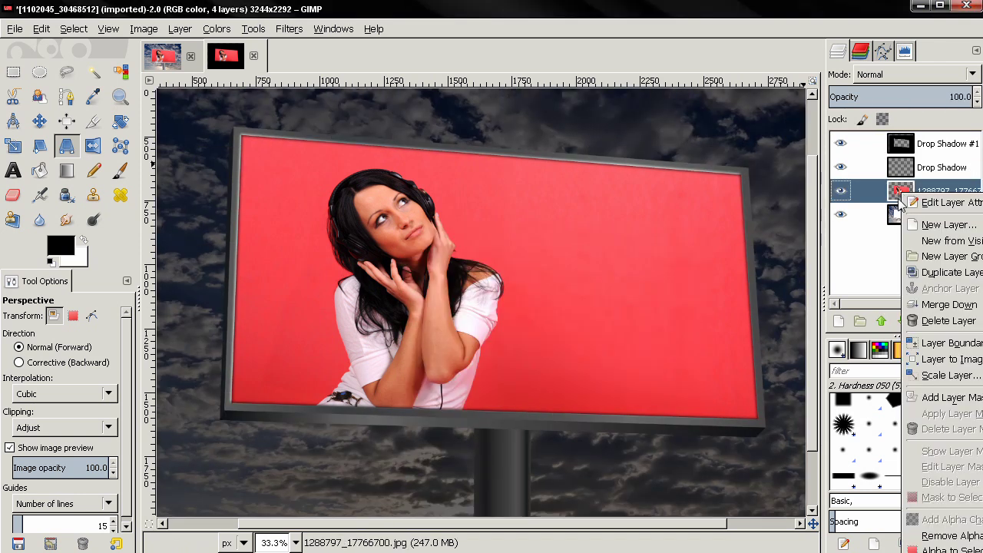
pyautogui.click(949, 549)
pyautogui.click(902, 146)
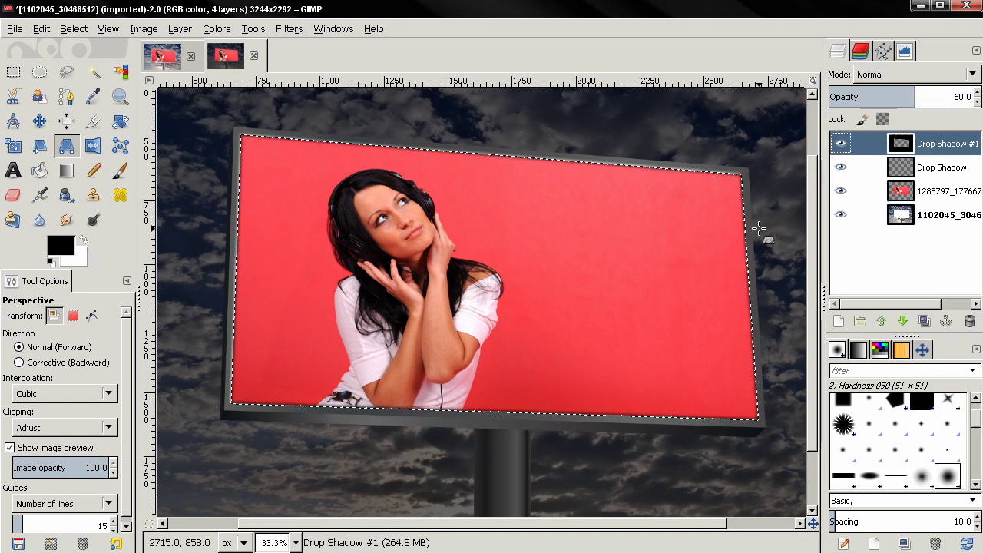
pyautogui.press('Delete')
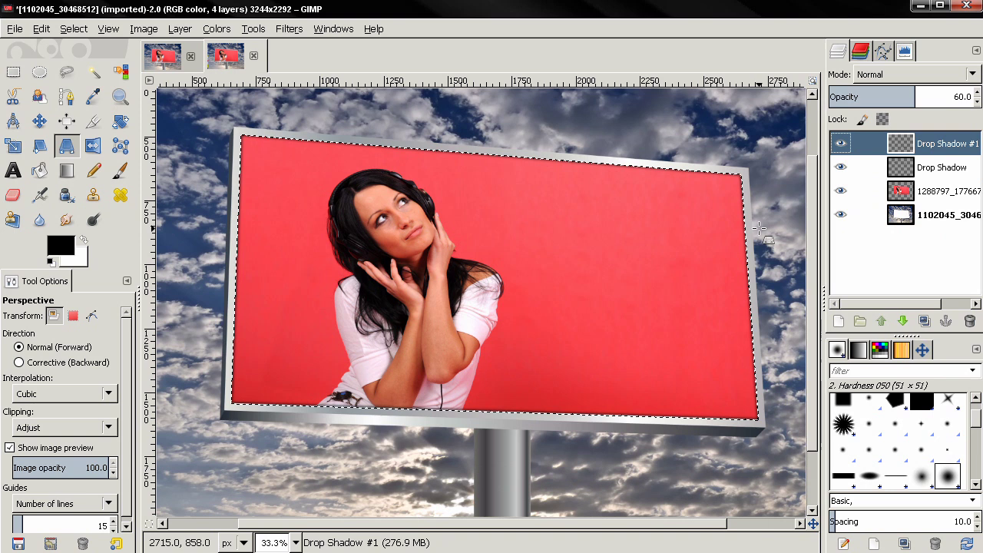
pyautogui.hotkey('shift', 'ctrl', 'a')
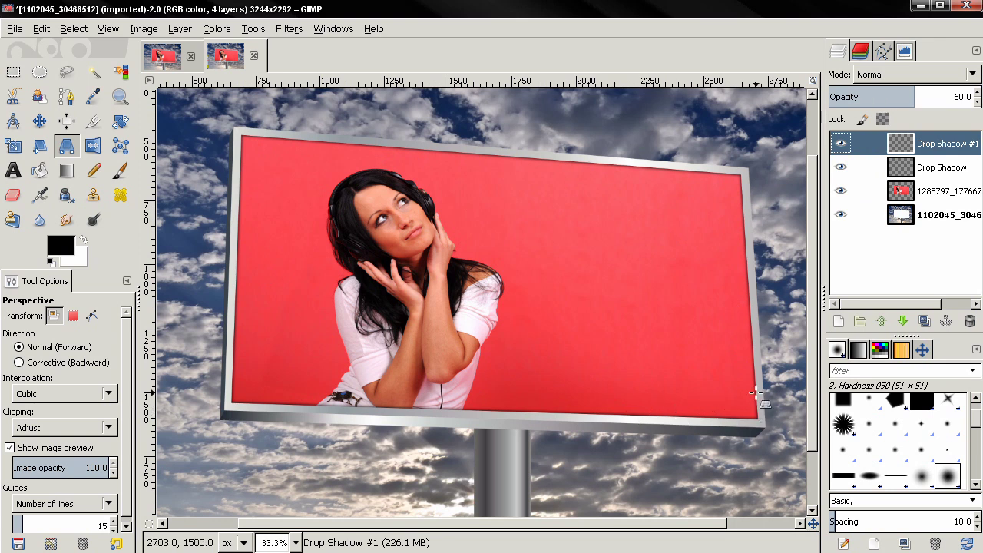
# Step: On the Drop Shadow #1 layer, set the opacity slider to 28.2
pyautogui.click(920, 148)
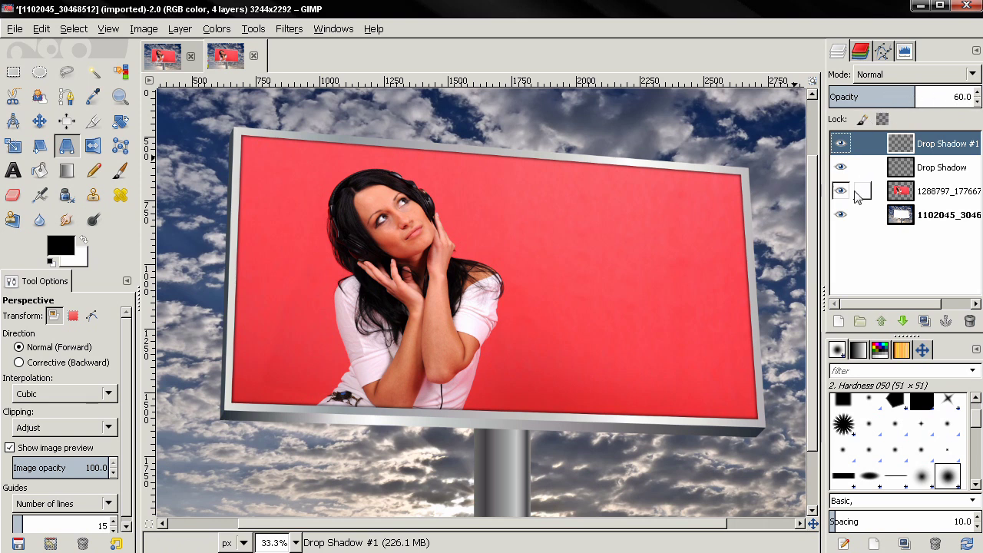
pyautogui.moveTo(913, 100); pyautogui.dragTo(951, 97)
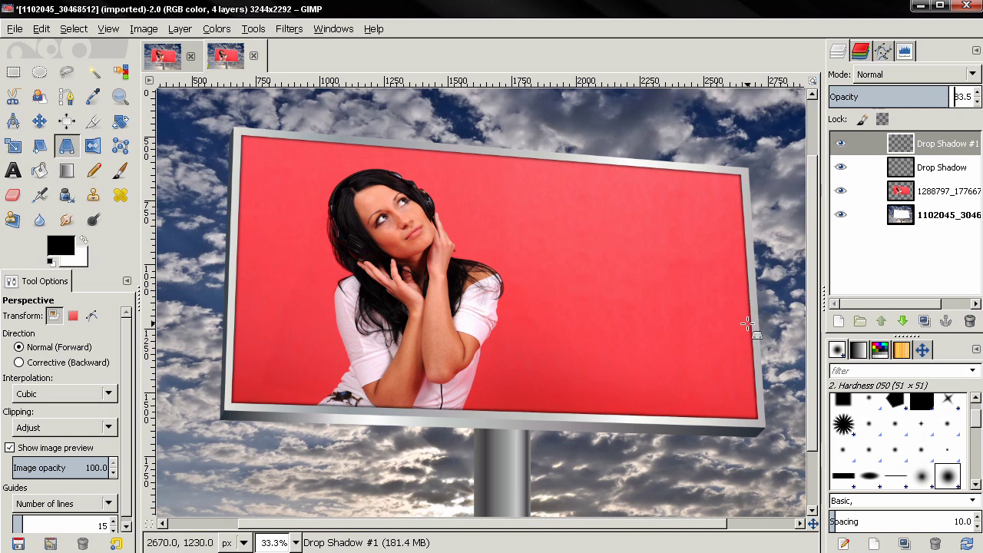
pyautogui.click(873, 98)
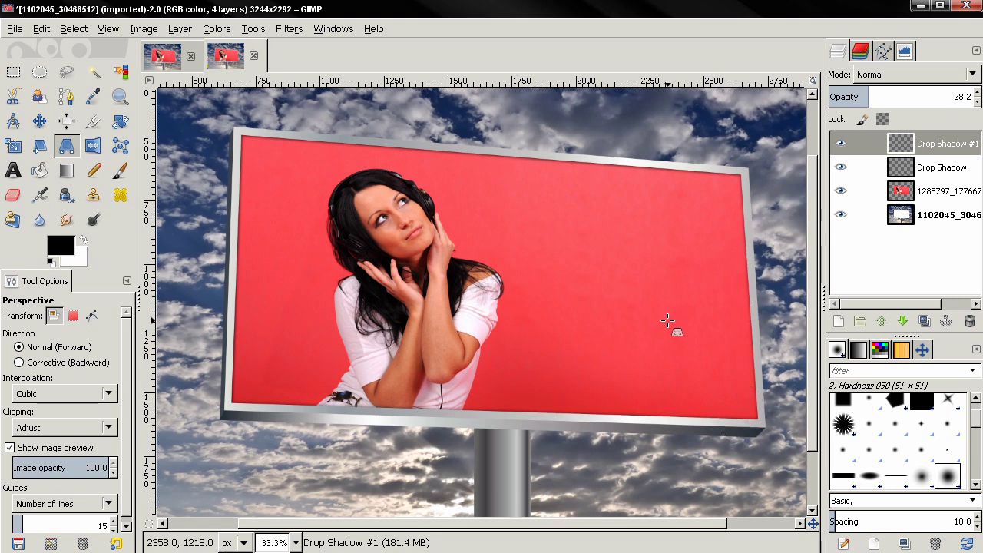
pyautogui.scroll(-2, 670, 317)
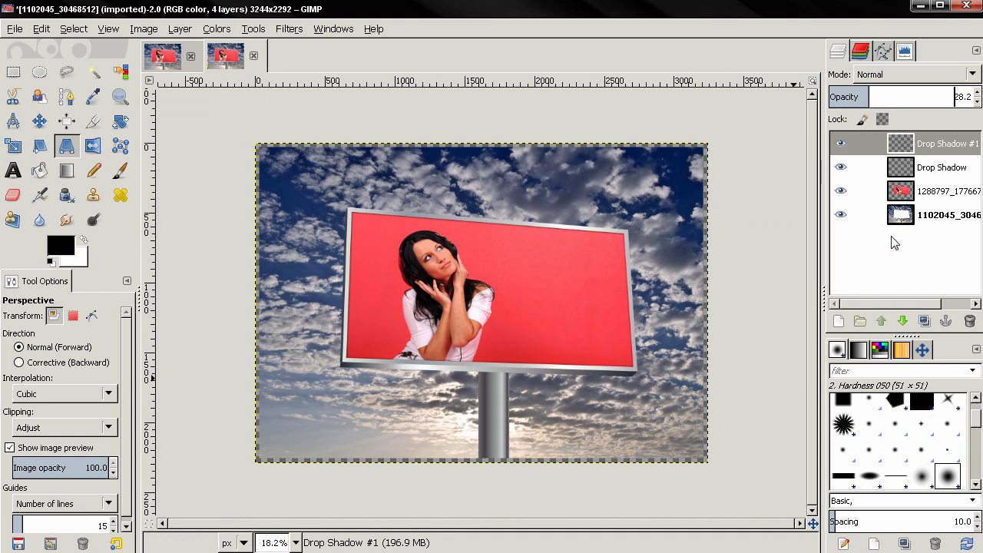
# Step: From the sky background layer, crop all layers to a 3184×2232 rectangle at 30,31
pyautogui.click(900, 218)
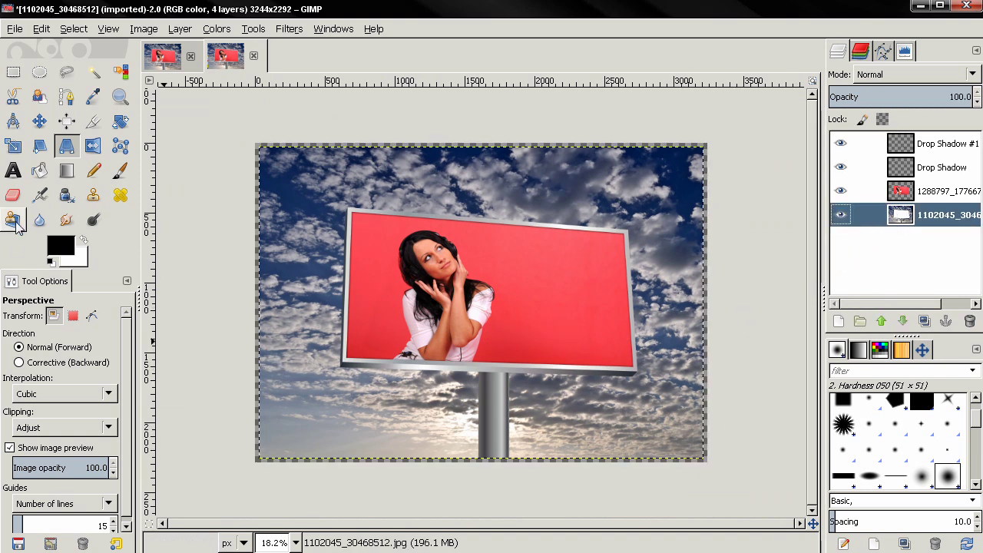
pyautogui.click(93, 121)
pyautogui.click(58, 316)
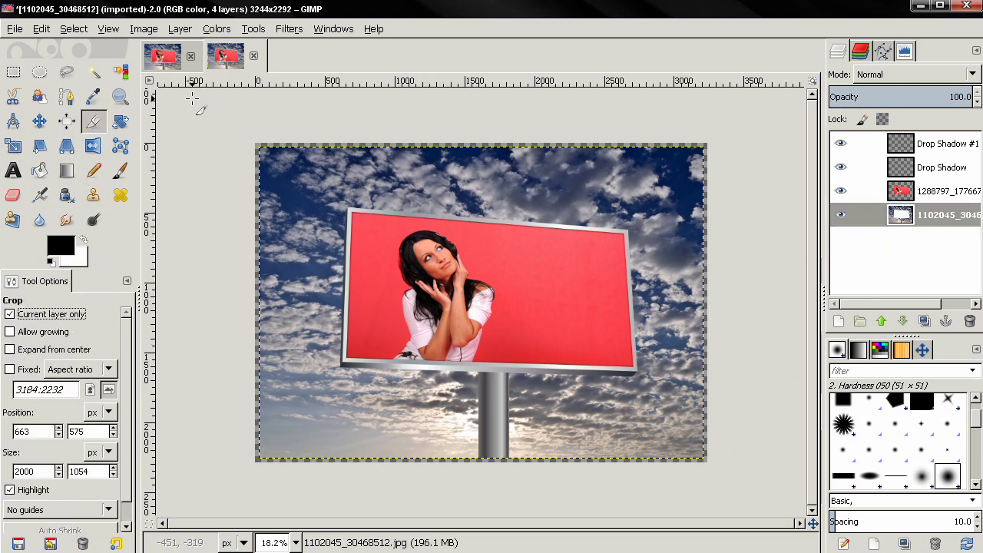
pyautogui.moveTo(262, 152); pyautogui.dragTo(703, 459)
pyautogui.click(25, 311)
pyautogui.click(439, 353)
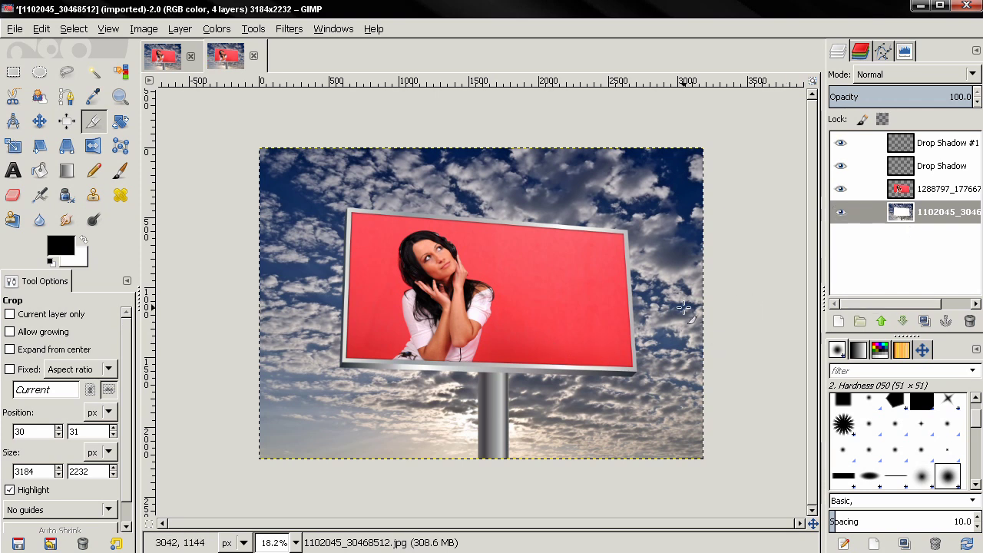
# Step: Zoom out and pan to view the whole cropped billboard composite
pyautogui.scroll(2, 657, 332)
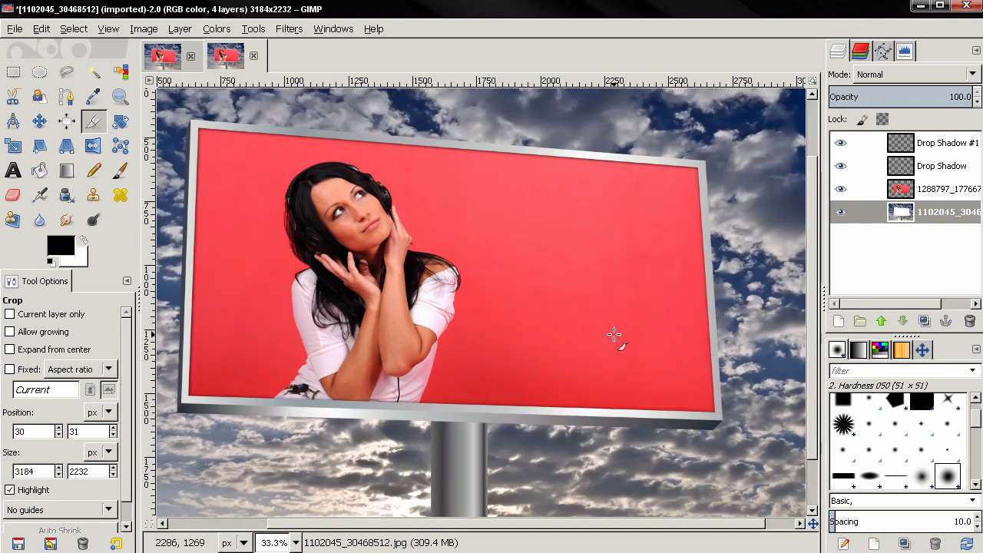
pyautogui.scroll(1, 605, 329)
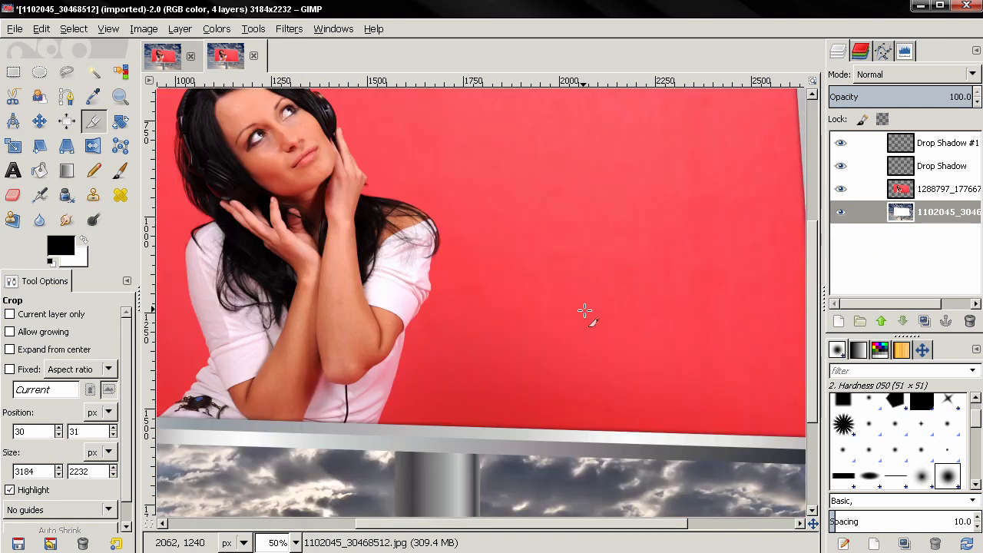
pyautogui.press('-')
pyautogui.moveTo(584, 313); pyautogui.dragTo(588, 325)
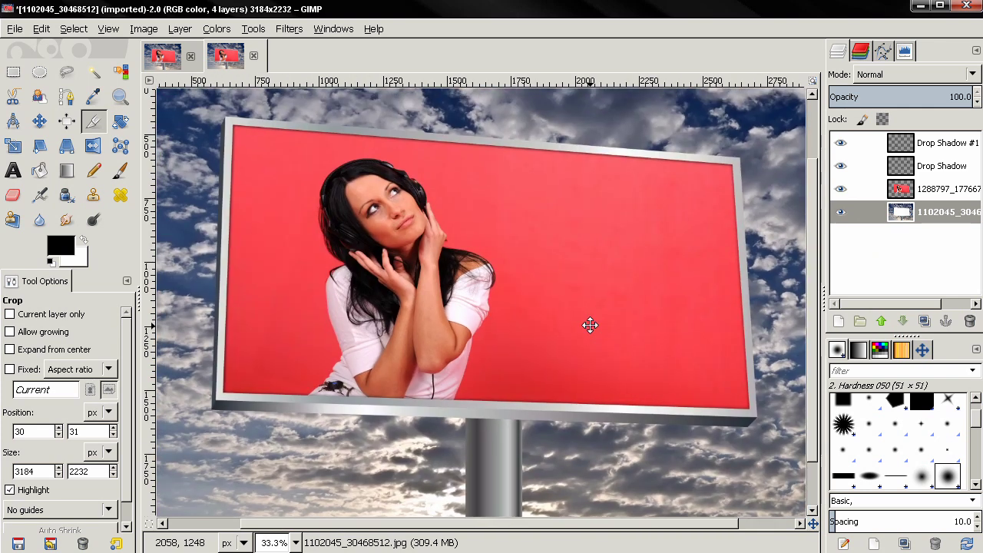